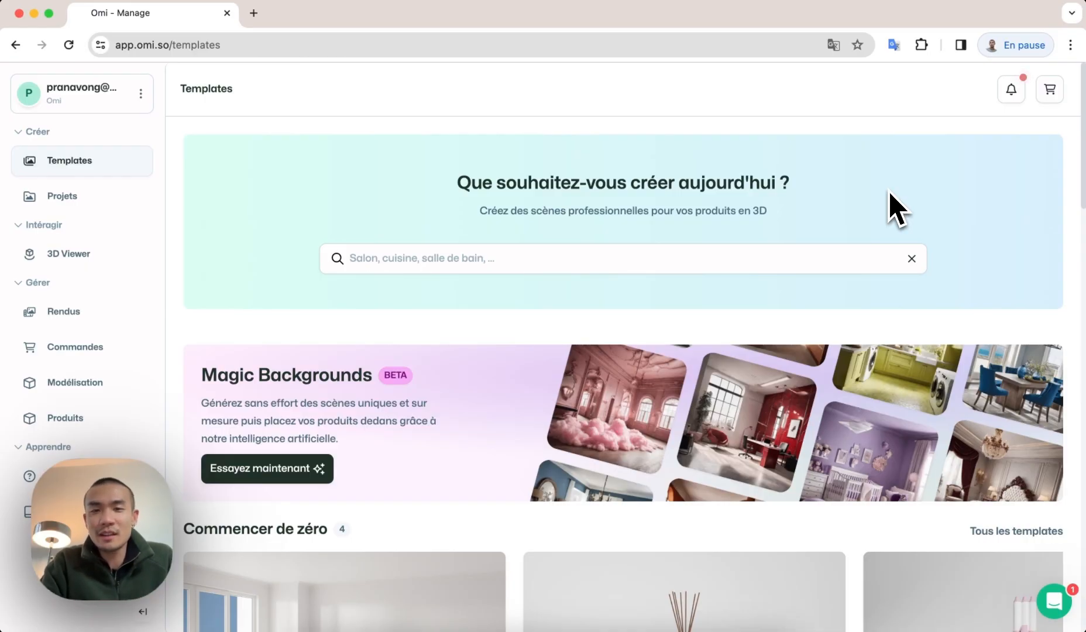
Browse the template home page and open the complete Saint-Valentin template collection
scroll(893, 208, down, 10)
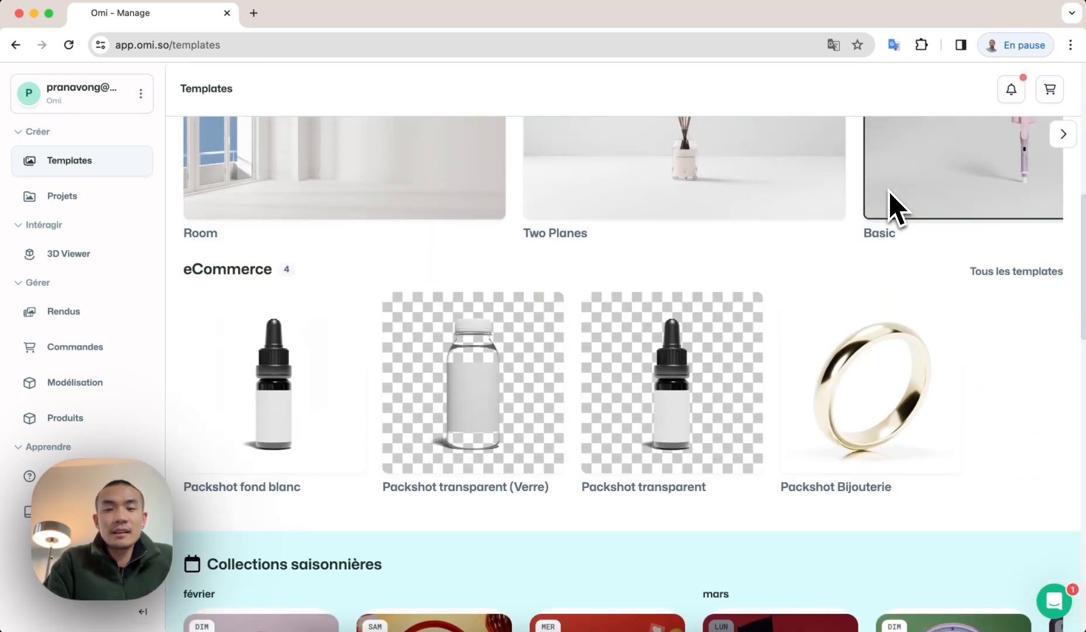
scroll(891, 194, down, 10)
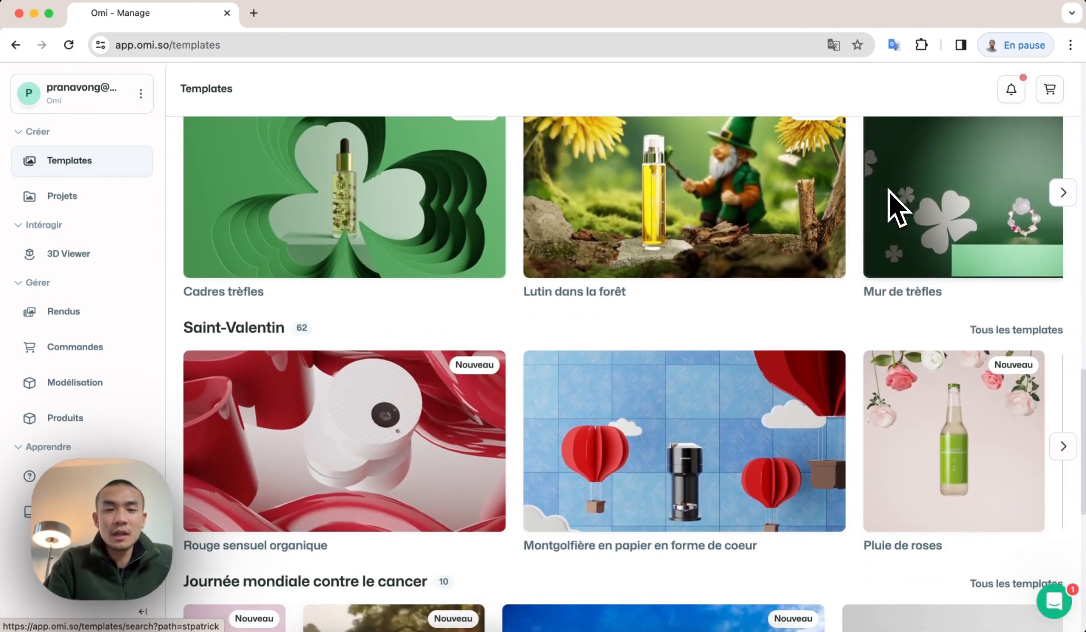
scroll(891, 199, down, 2)
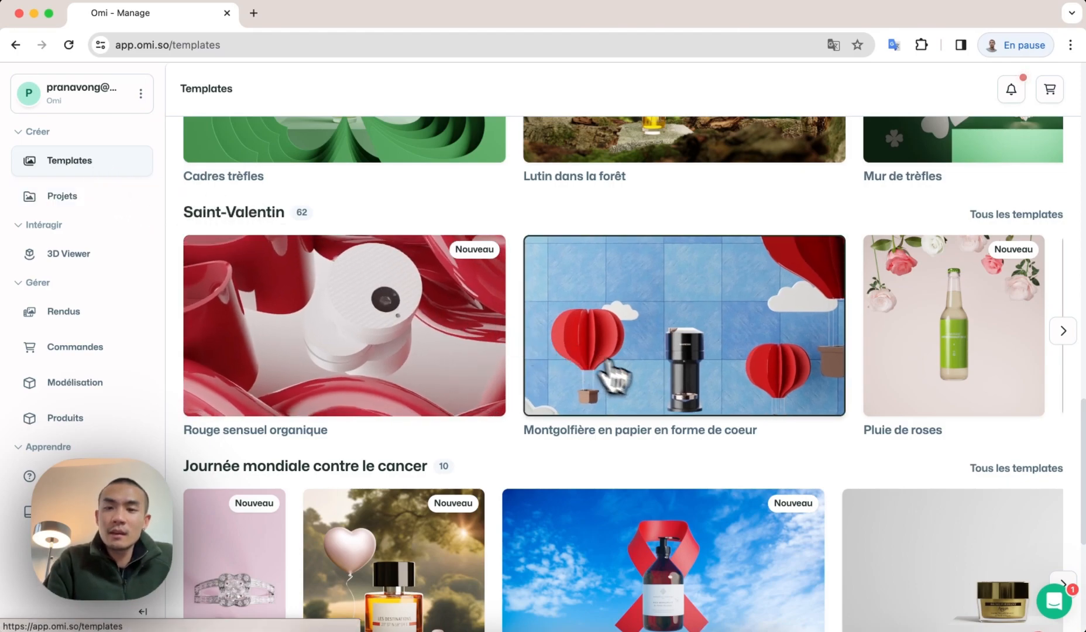
scroll(644, 387, up, 1)
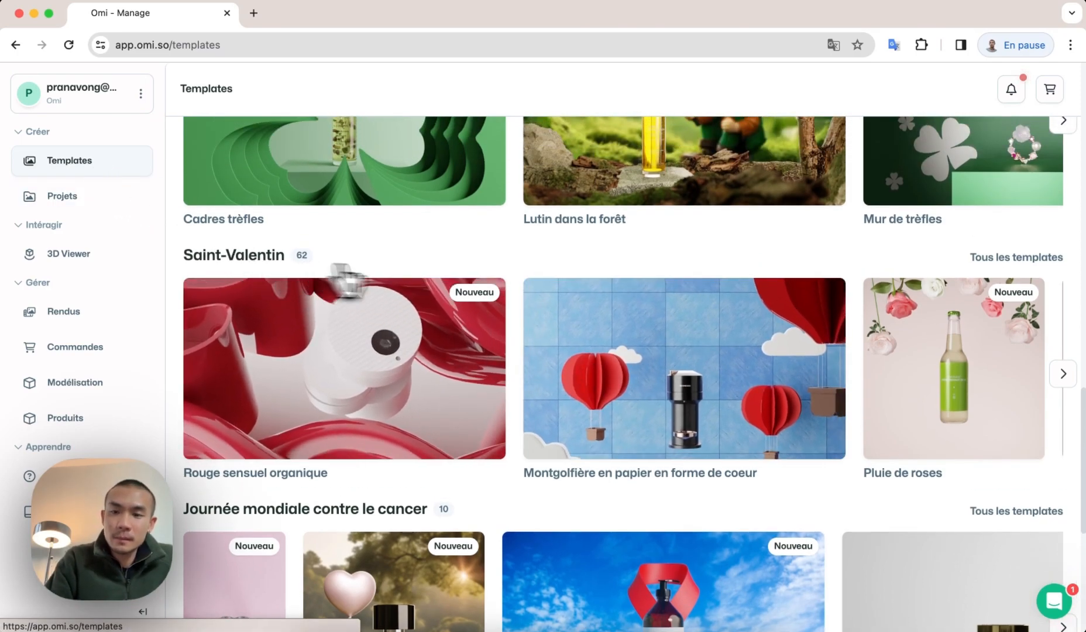
click(1053, 263)
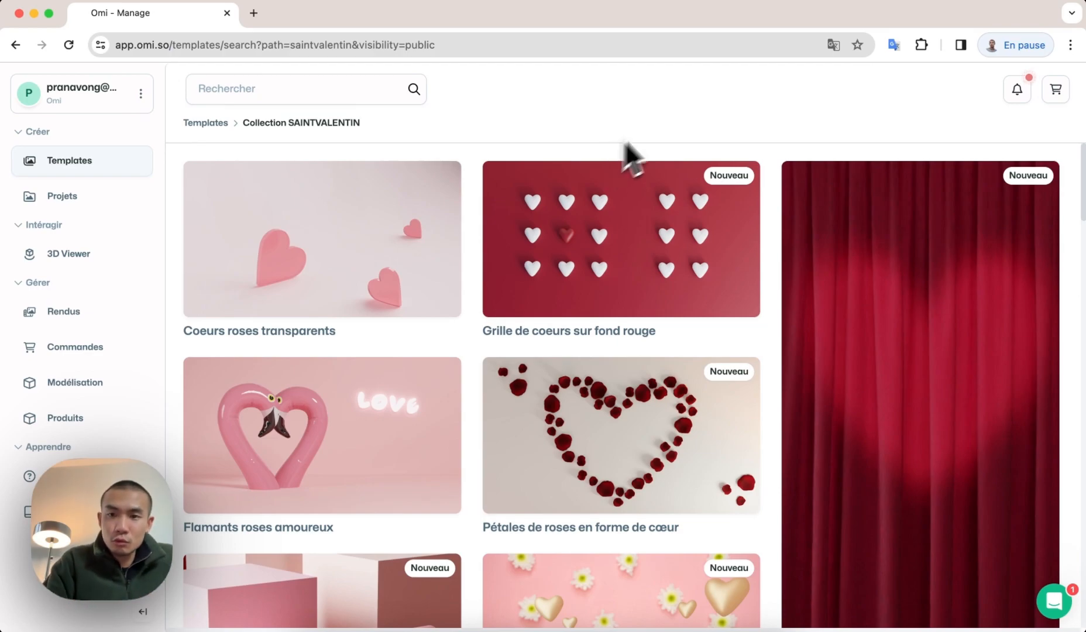
Pick the "Petits coeurs rouges" template from the Saint-Valentin collection to start a scene
scroll(772, 189, down, 4)
scroll(771, 189, down, 5)
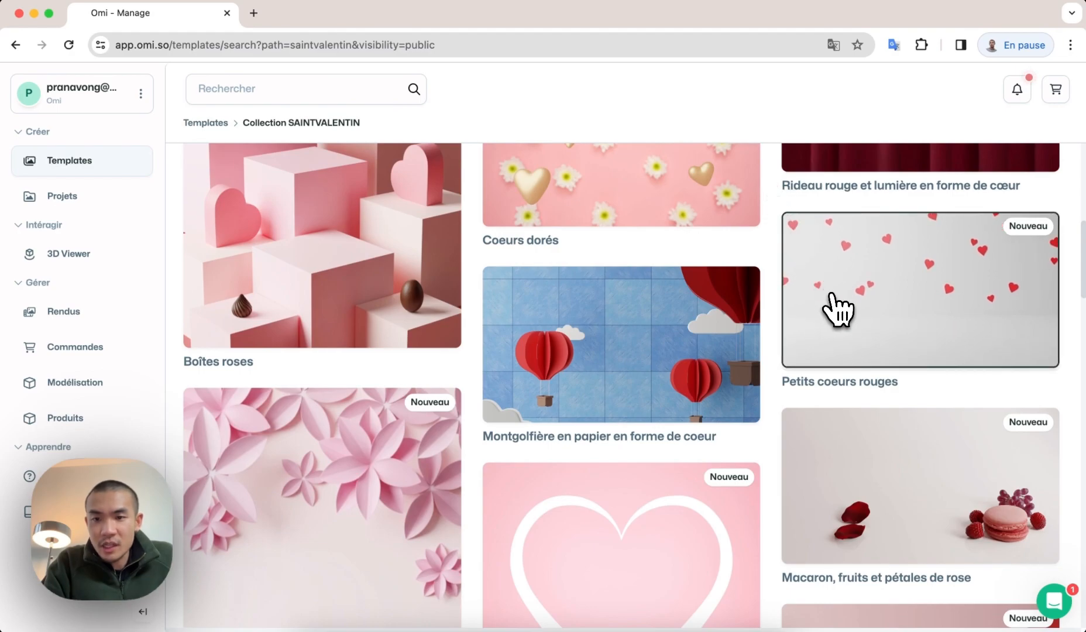
click(837, 310)
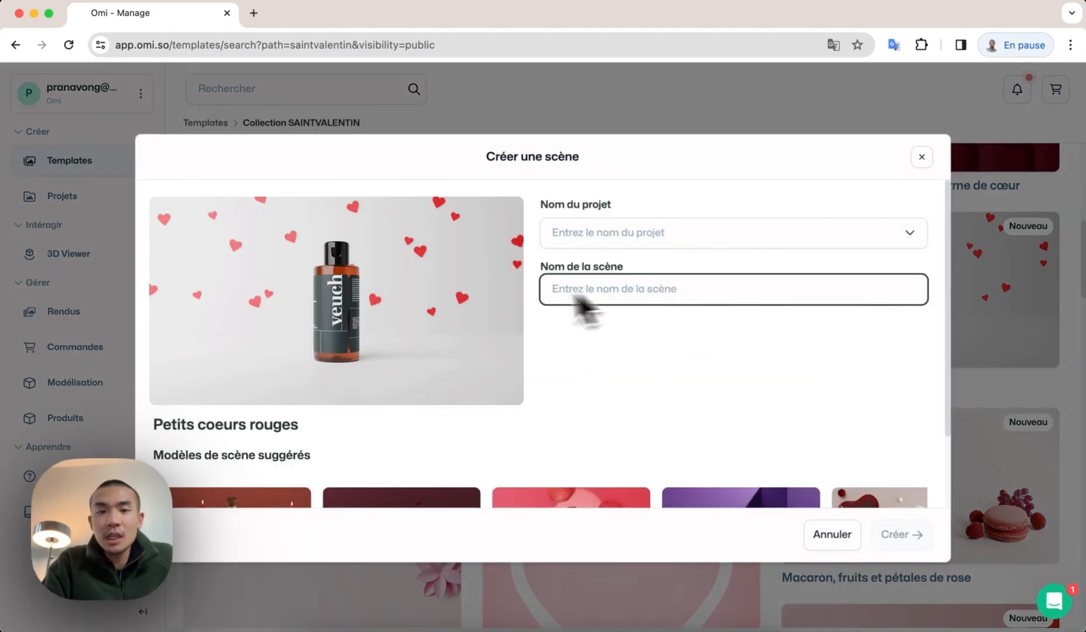
Assign the scene to the existing personal folder project, name it "Saint VAL" and create it
click(562, 234)
text(P)
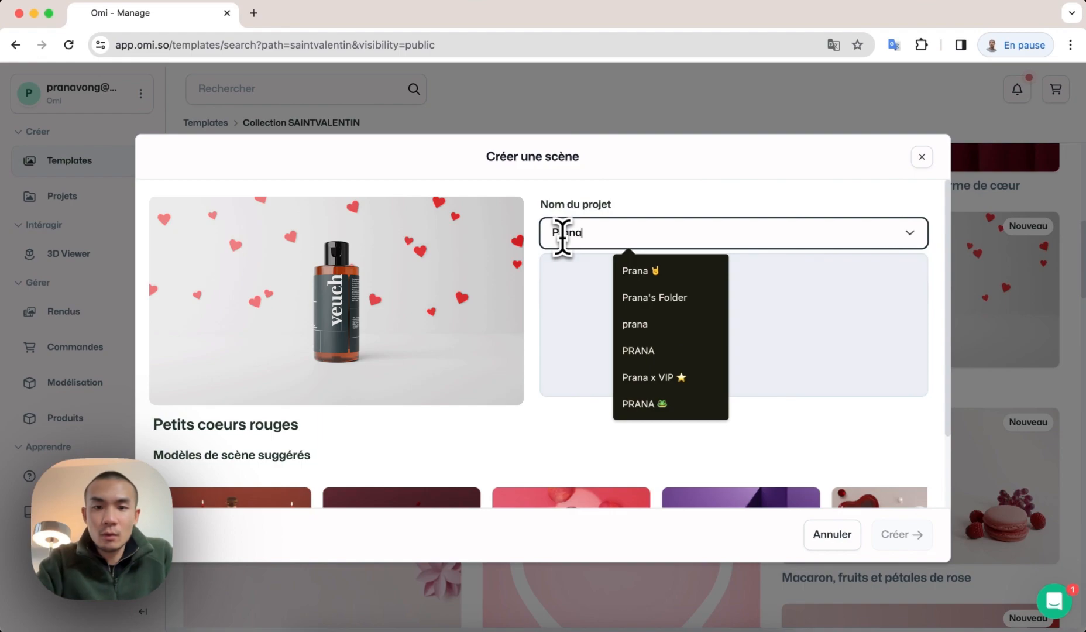
text(rana)
click(581, 267)
click(587, 289)
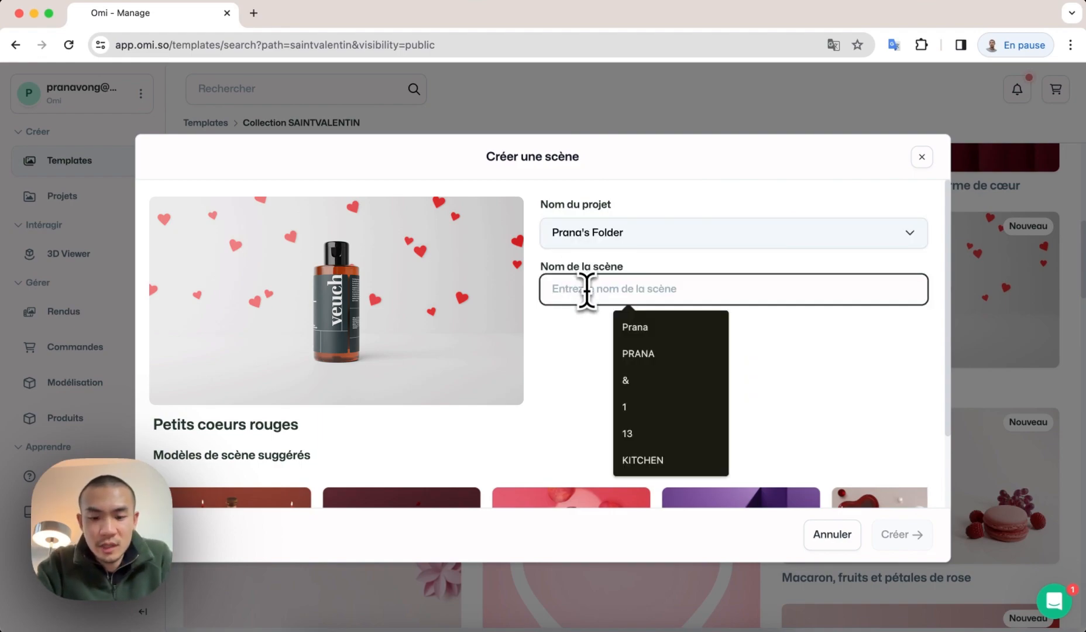
text(Saint VAL)
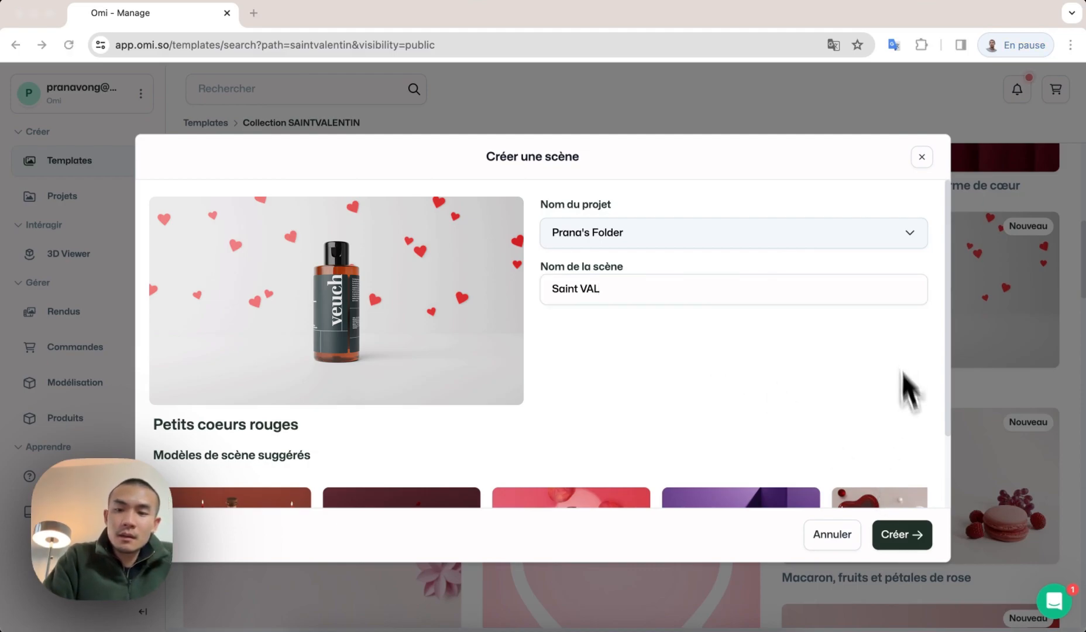
click(891, 542)
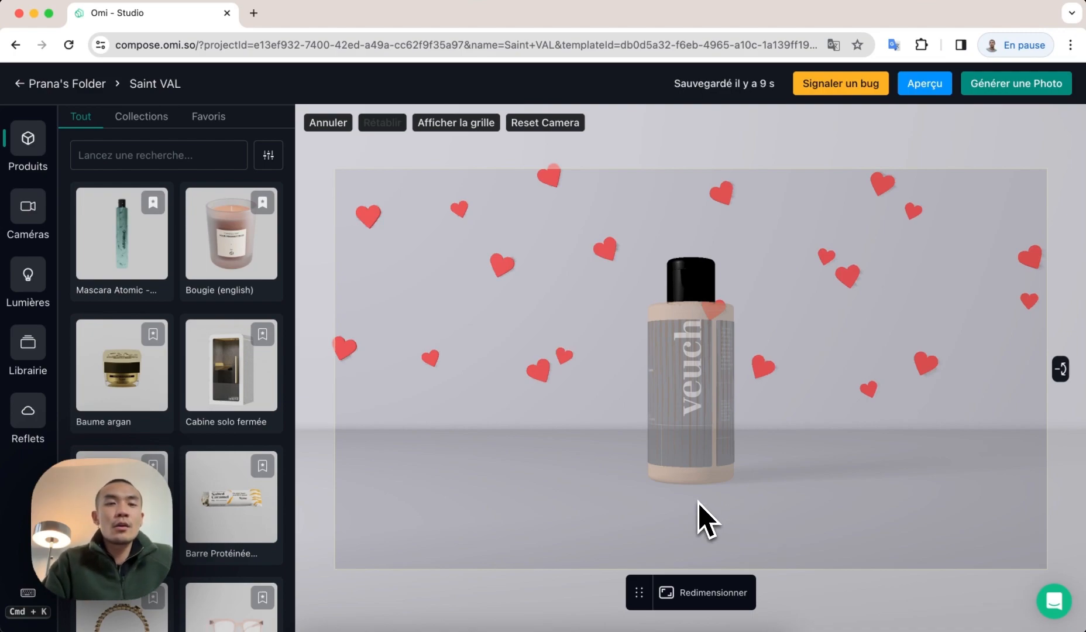
Open the Valentine's Day "Love" collection among the prop library's collections
click(29, 344)
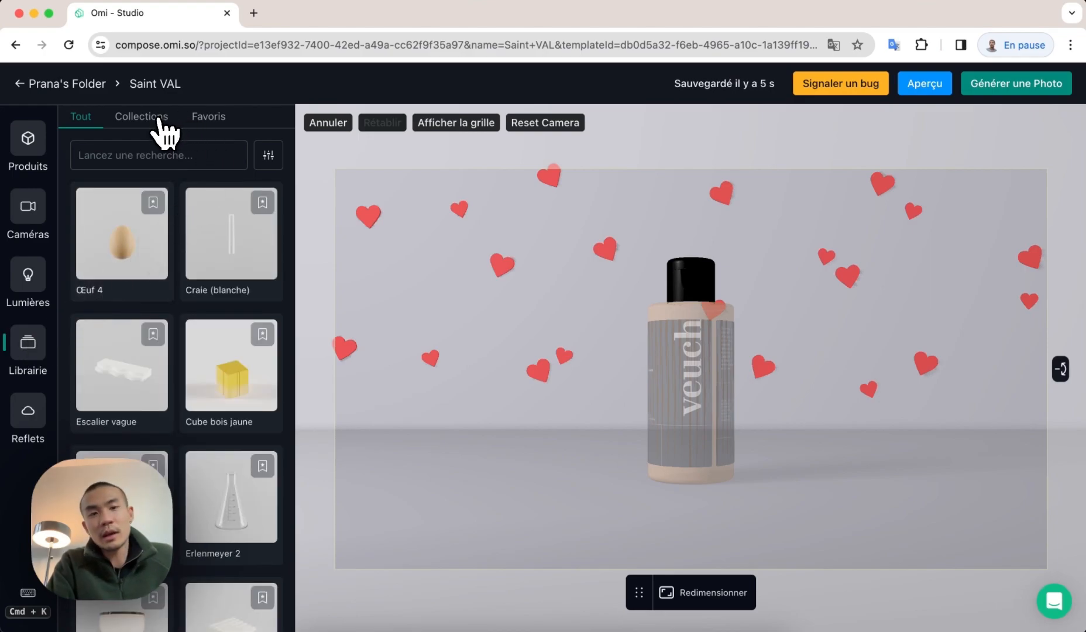
click(159, 120)
scroll(196, 326, down, 2)
mouse_move(195, 326)
scroll(195, 325, down, 15)
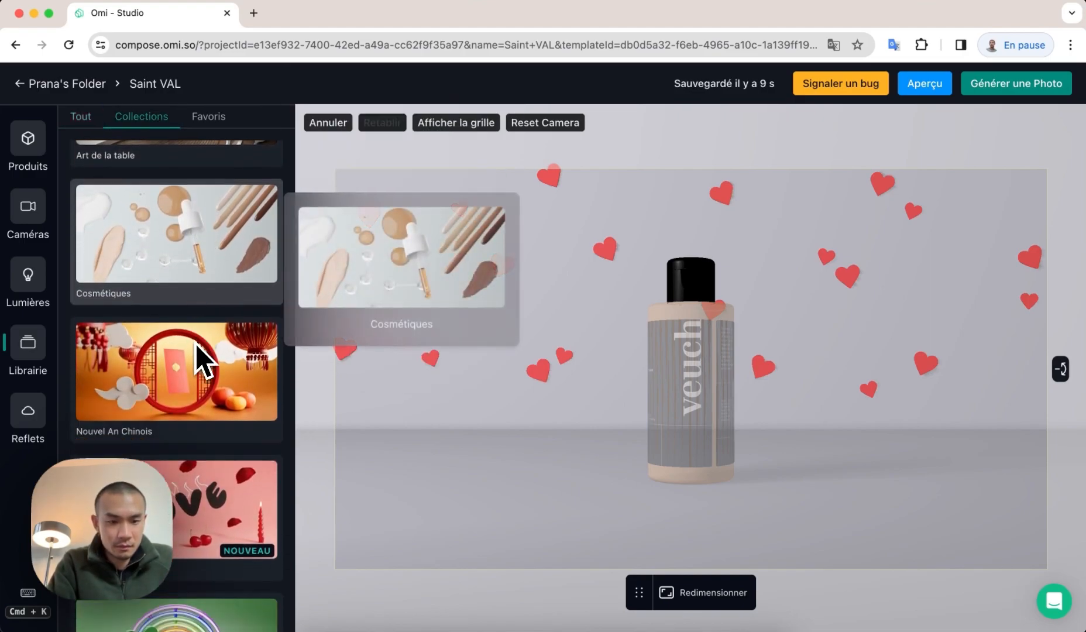
scroll(196, 351, down, 3)
click(179, 390)
Find the red rose petal in the Valentine's collection and add it to the scene
scroll(230, 423, down, 2)
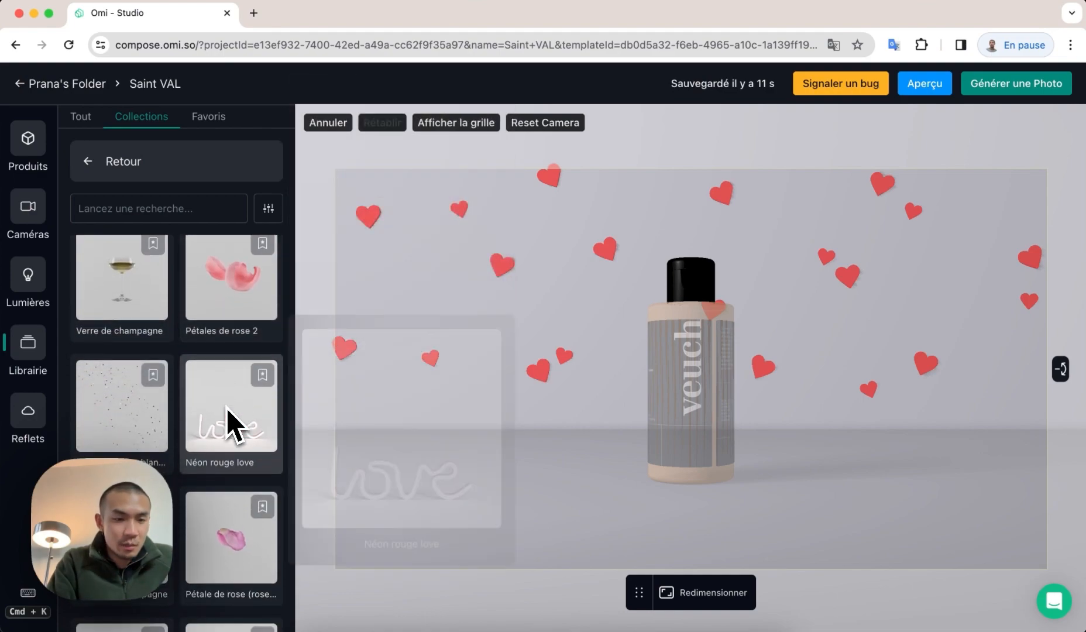
scroll(228, 413, down, 10)
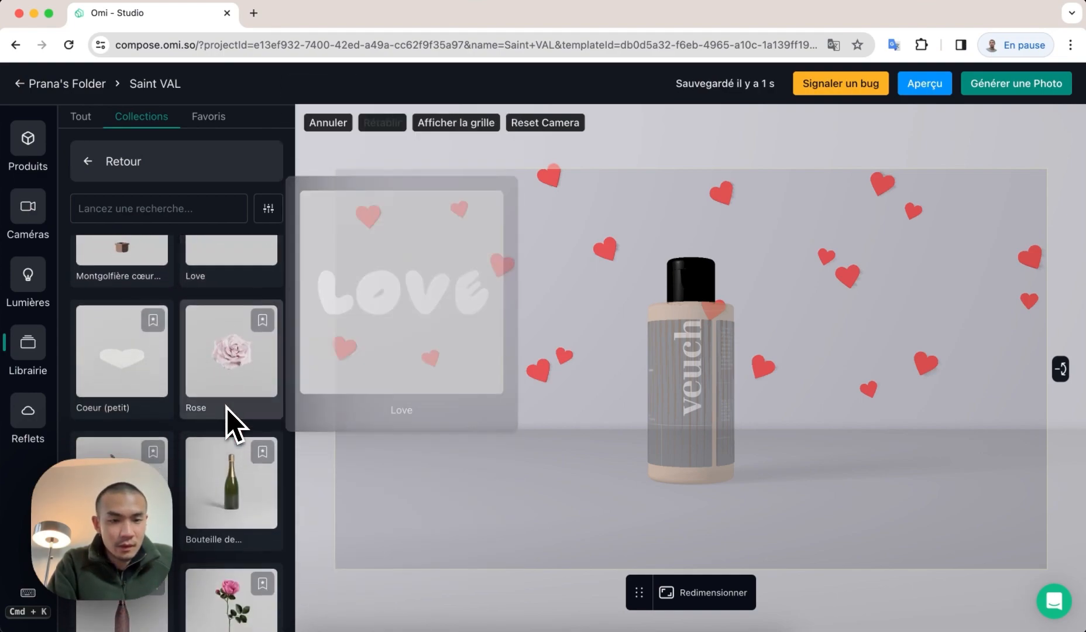
scroll(227, 408, down, 8)
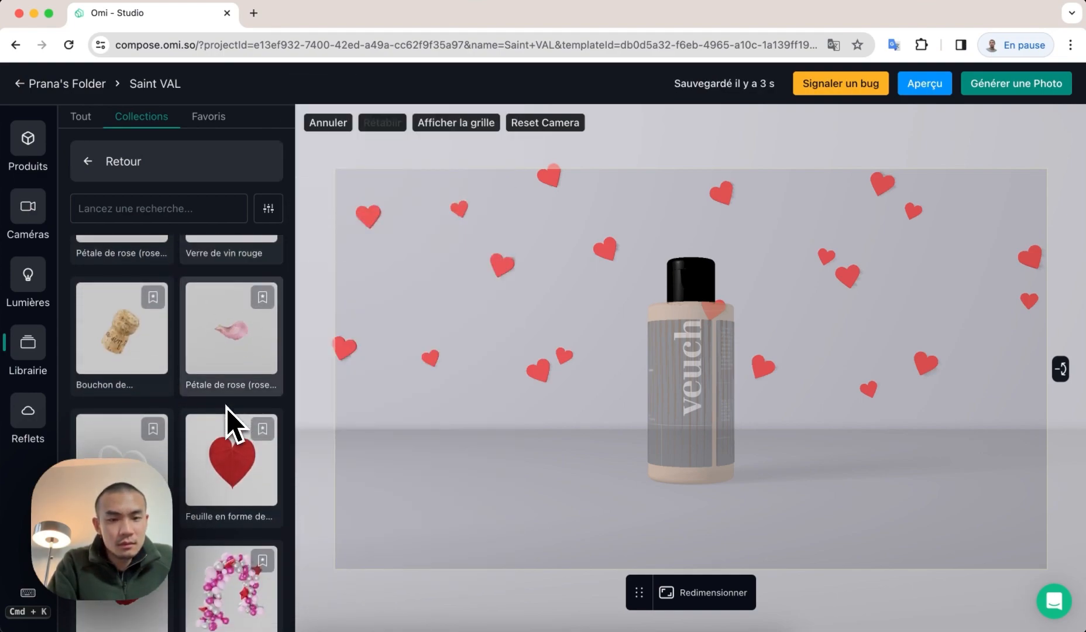
scroll(228, 408, down, 2)
click(135, 506)
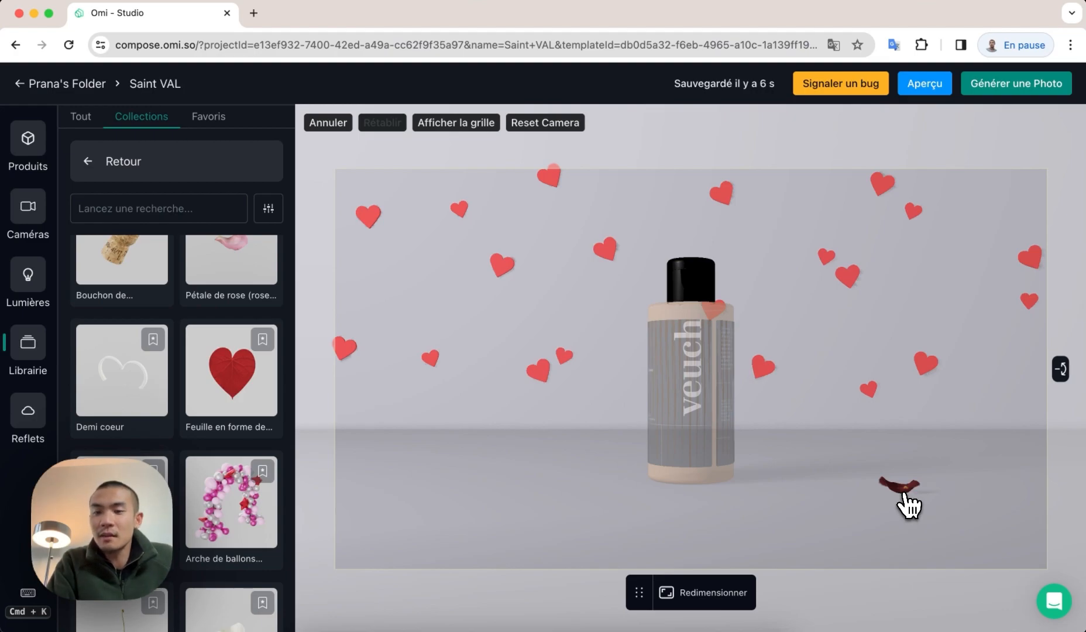
Move the red rose petal from the right of the shampoo bottle to the floor on its left
click(900, 486)
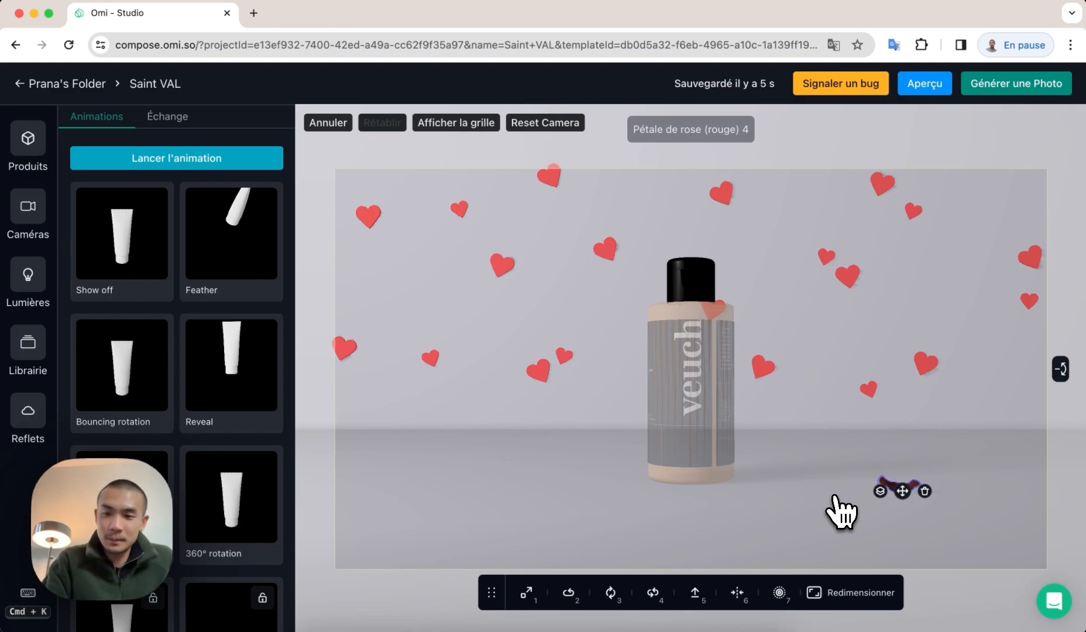
click(849, 496)
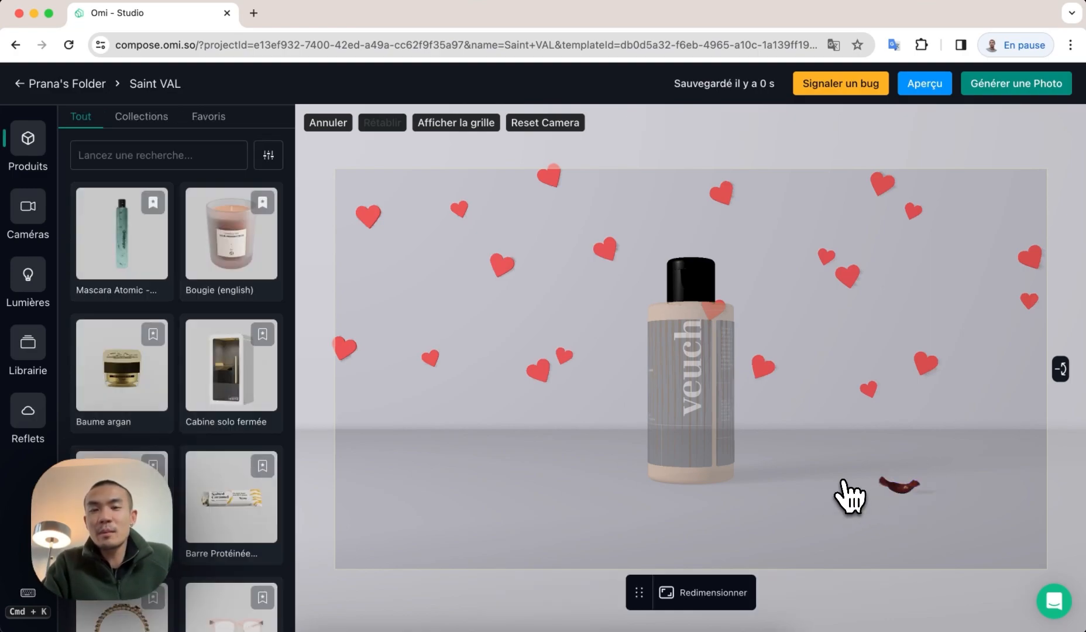
click(894, 487)
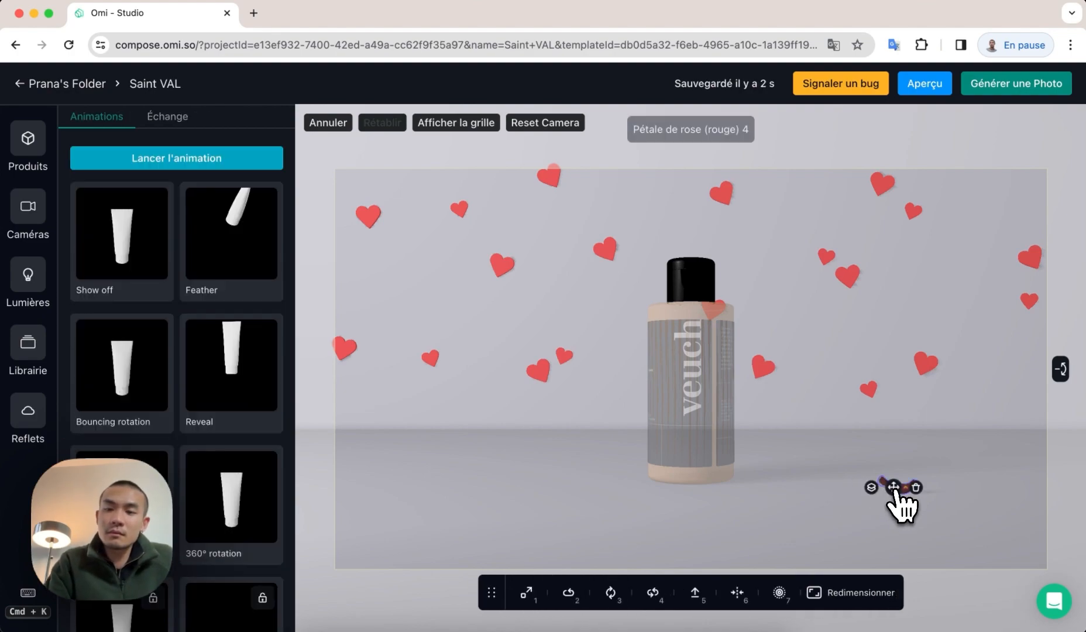
drag(897, 490, 591, 495)
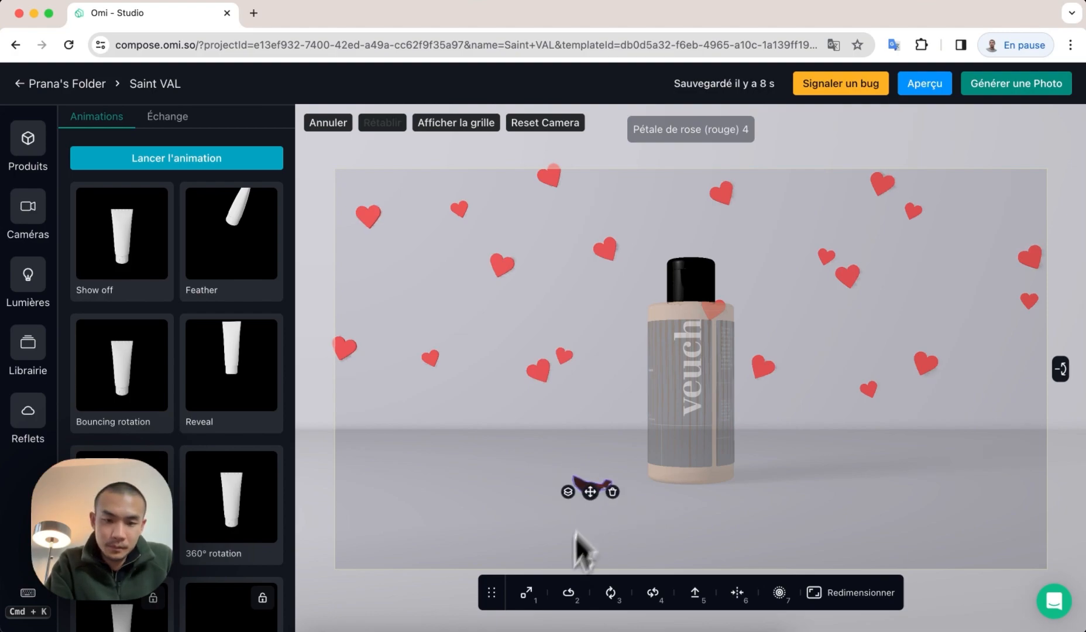
Enlarge the red rose petal and rotate it on its third rotation axis to about -105°
click(529, 606)
drag(644, 555, 679, 552)
click(652, 592)
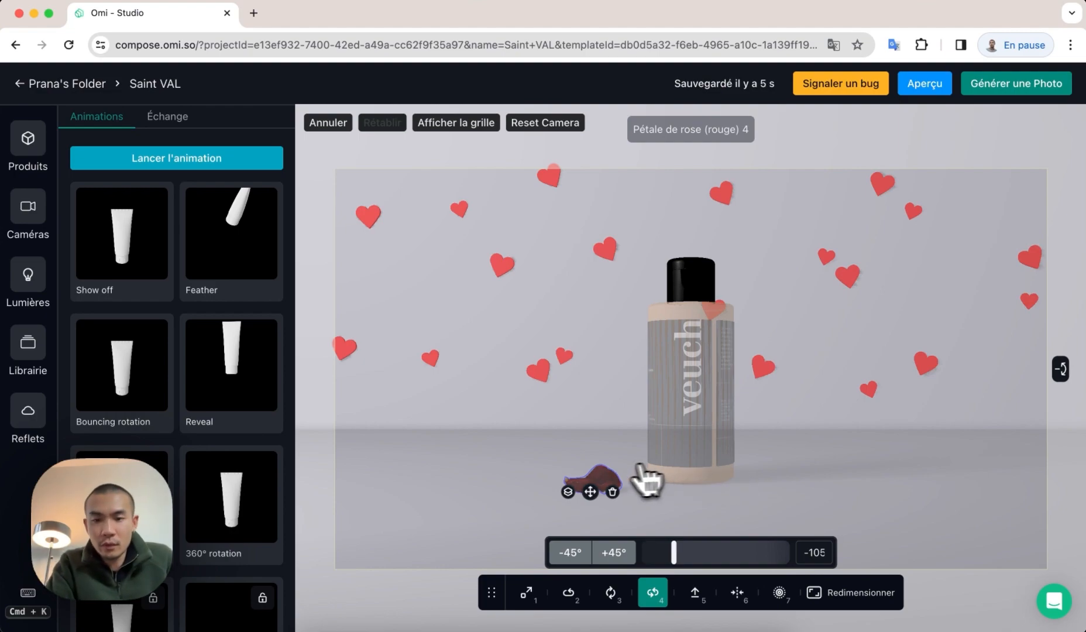
Duplicate the petal twice, leaving one copy right of the bottle, and rotate the other and place it slightly behind the bottle's right side
click(571, 493)
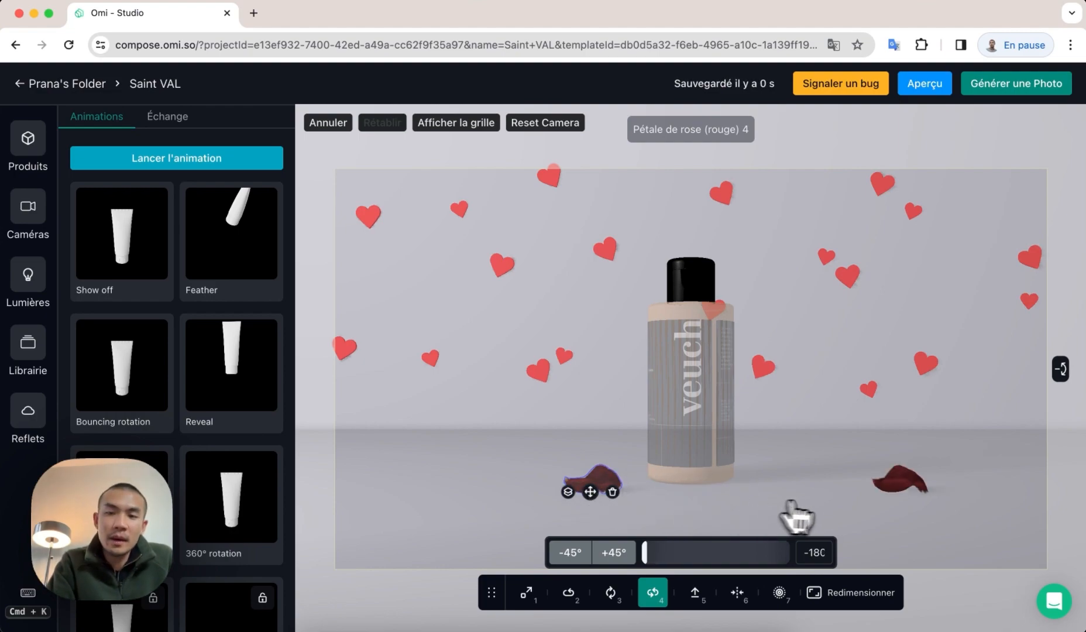
click(899, 486)
drag(897, 484, 706, 513)
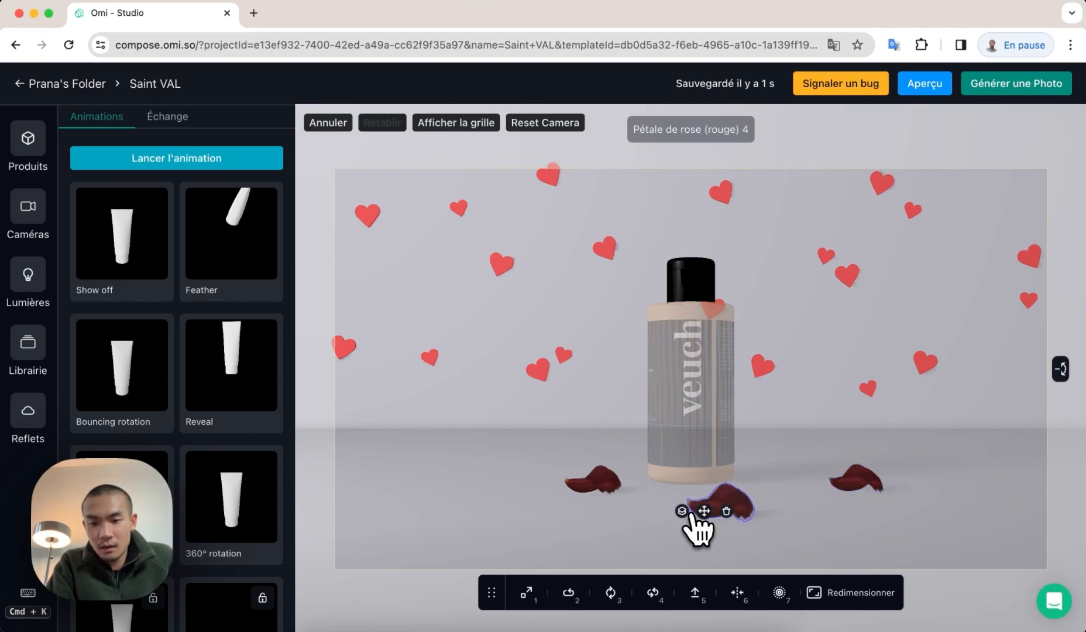
click(653, 593)
drag(723, 559, 769, 481)
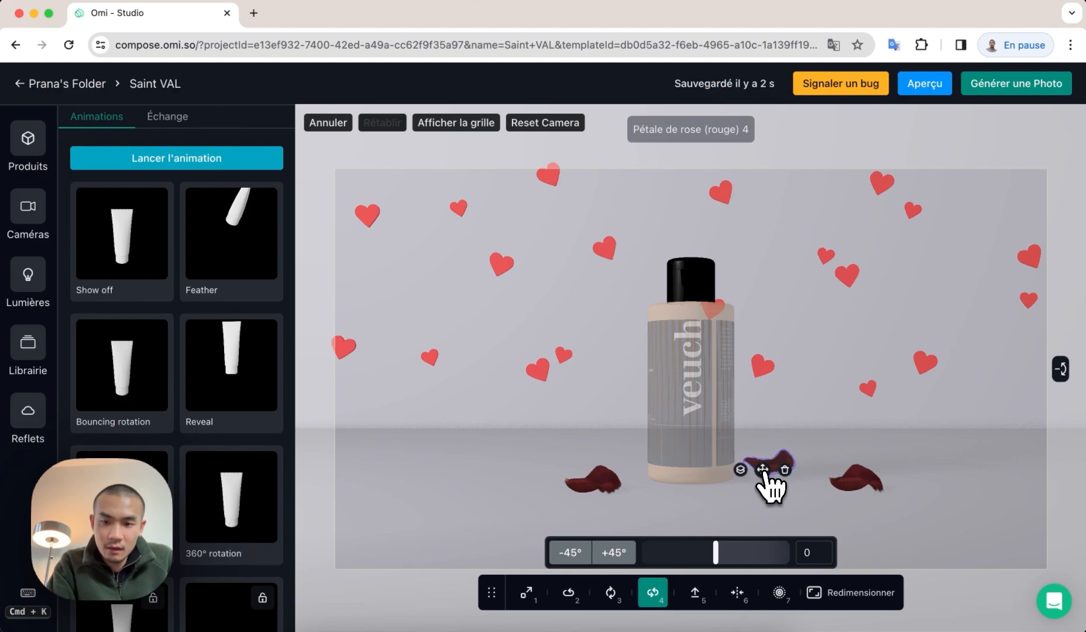
Move the rightmost petal in front of the bottle and raise it to a height of about 0.116 so it floats
click(855, 491)
drag(856, 491, 742, 537)
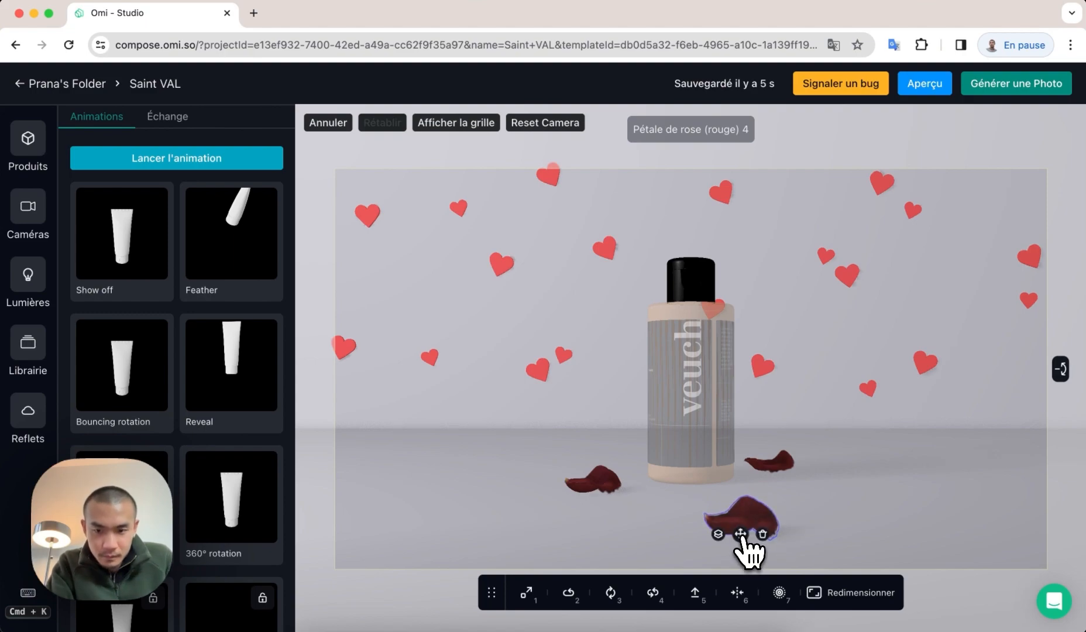
click(696, 594)
drag(691, 565, 724, 563)
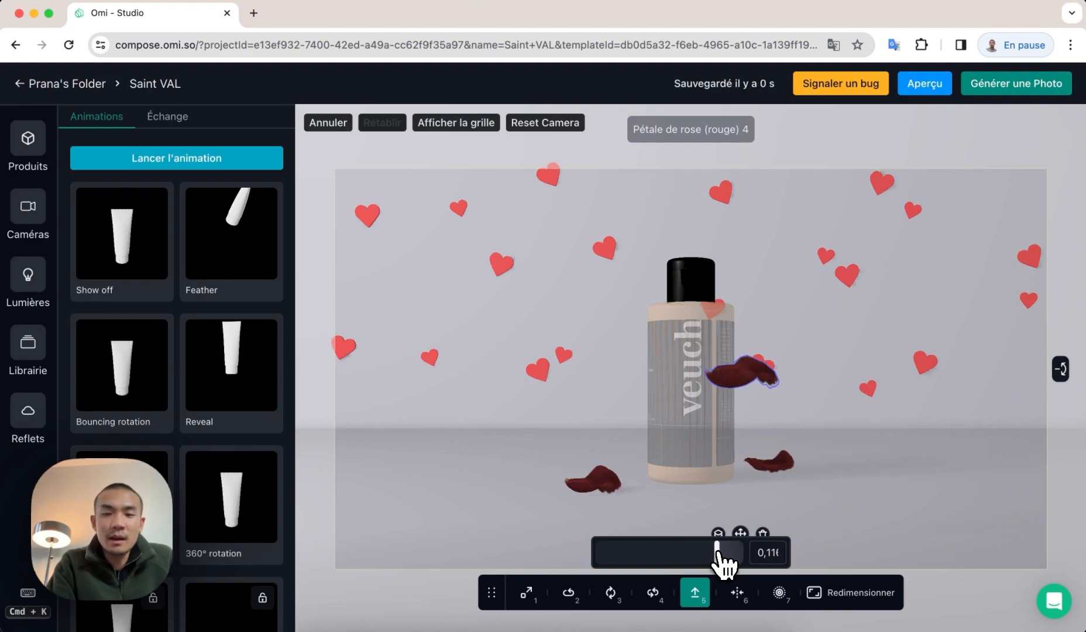
Rotate the floating petal about -48° on the second rotation axis and about 20.7° on the third
click(611, 593)
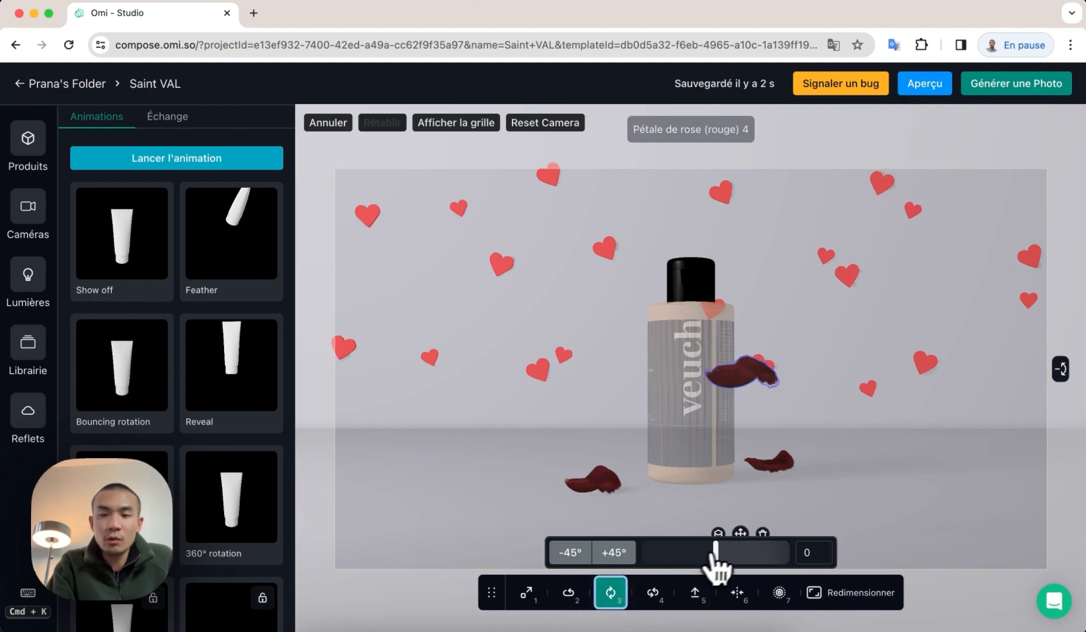
drag(718, 556, 698, 554)
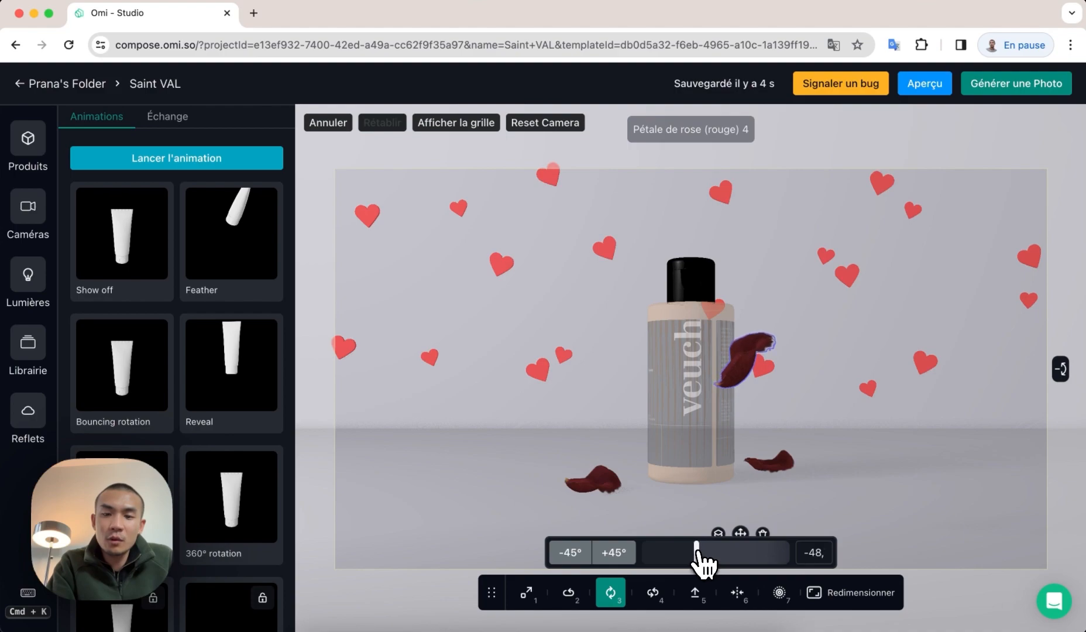
click(652, 592)
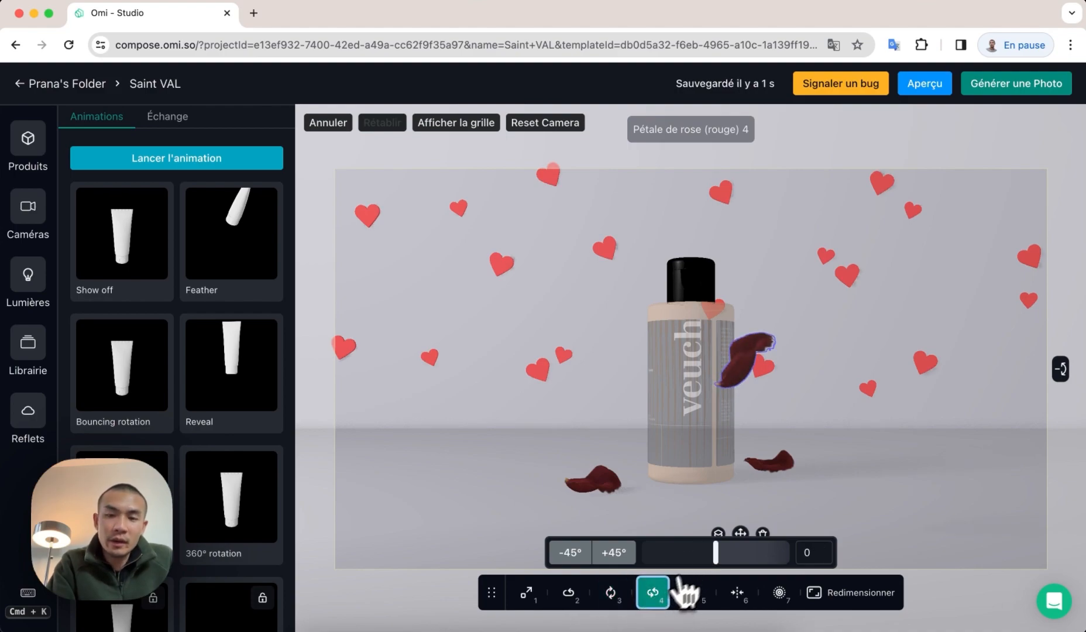
drag(716, 556, 724, 563)
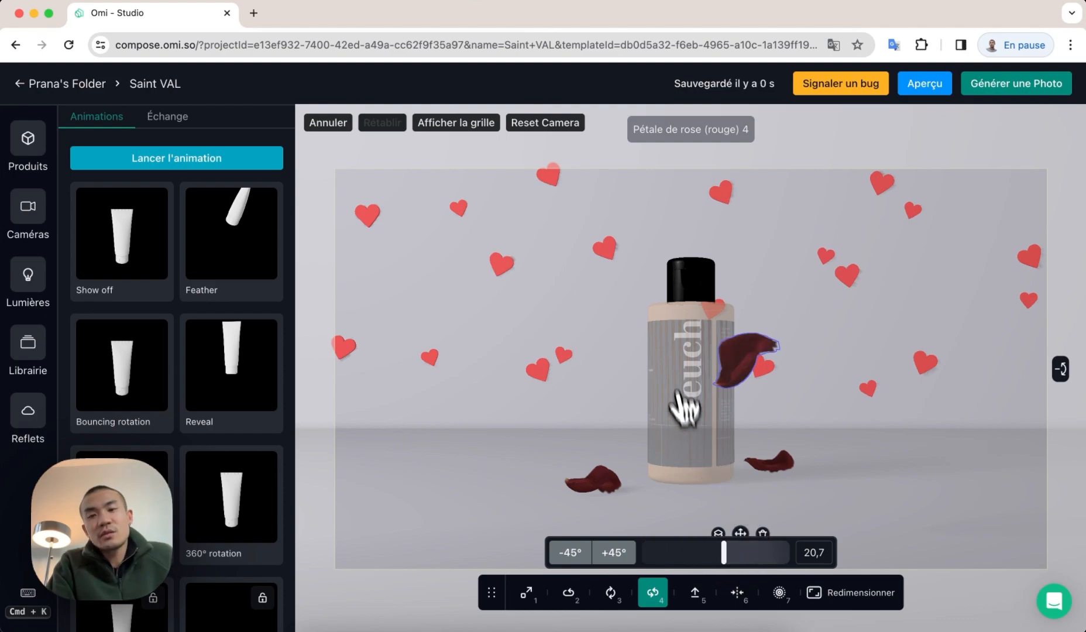
Set the focus on the shampoo bottle and enable blur for the rest of the scene
click(683, 354)
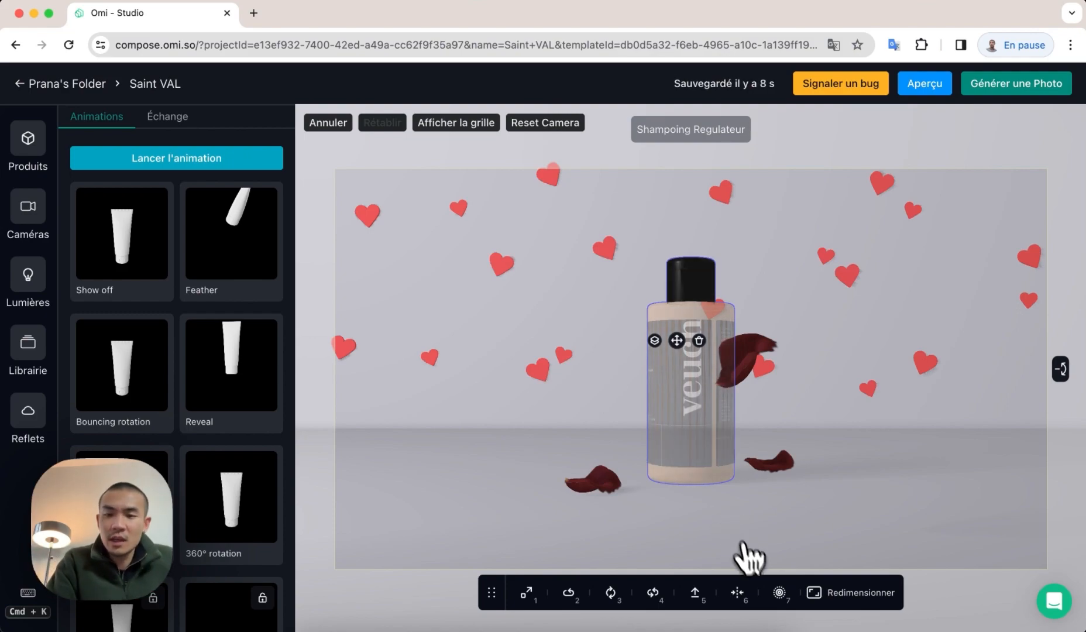
click(779, 592)
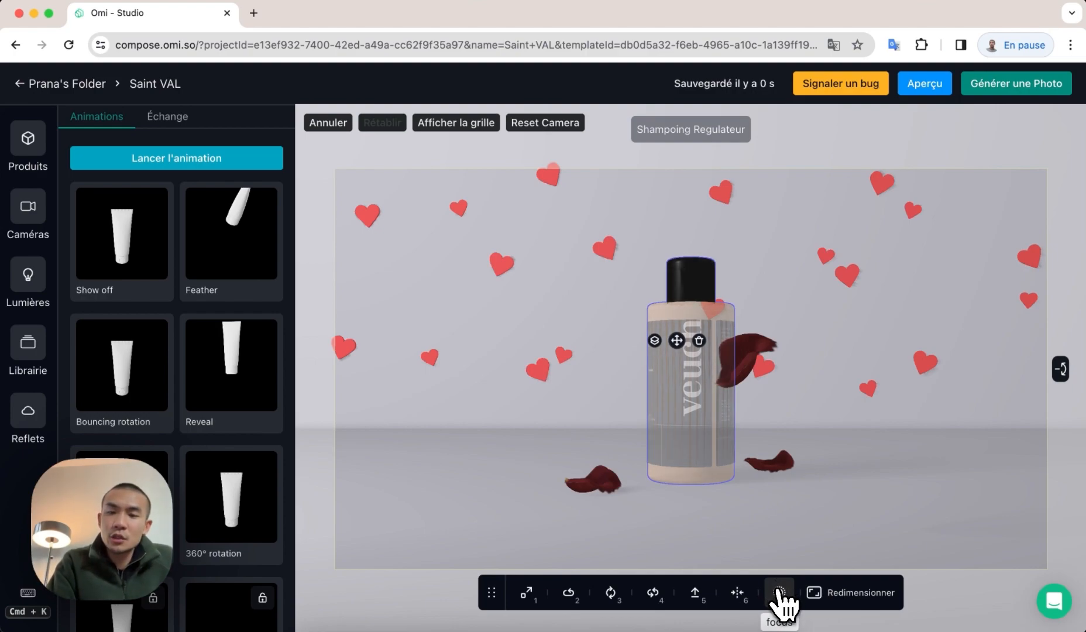
click(779, 592)
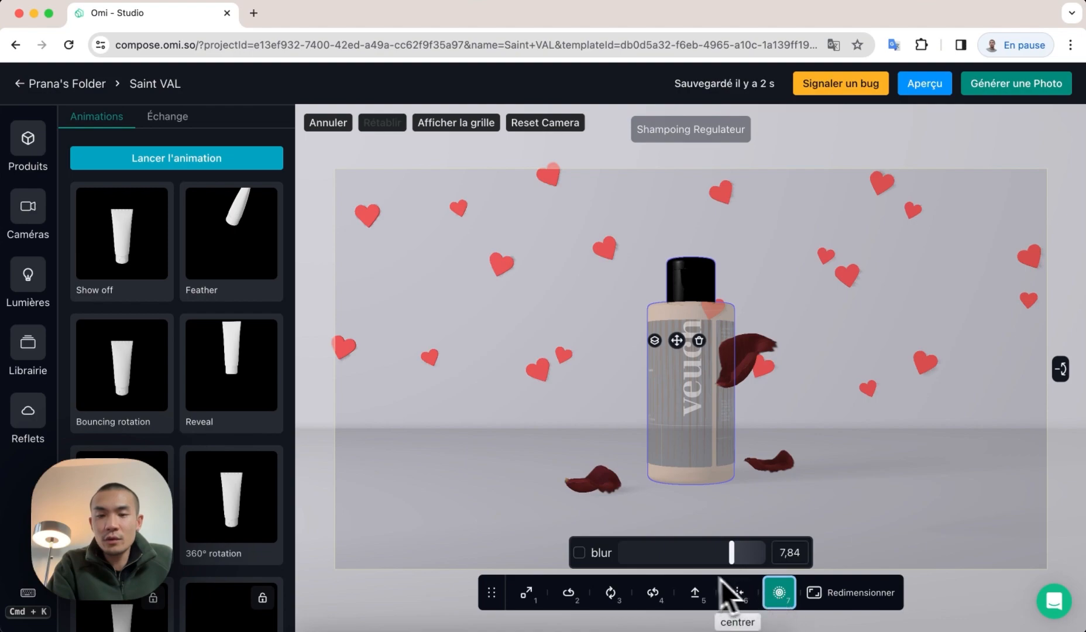
click(601, 553)
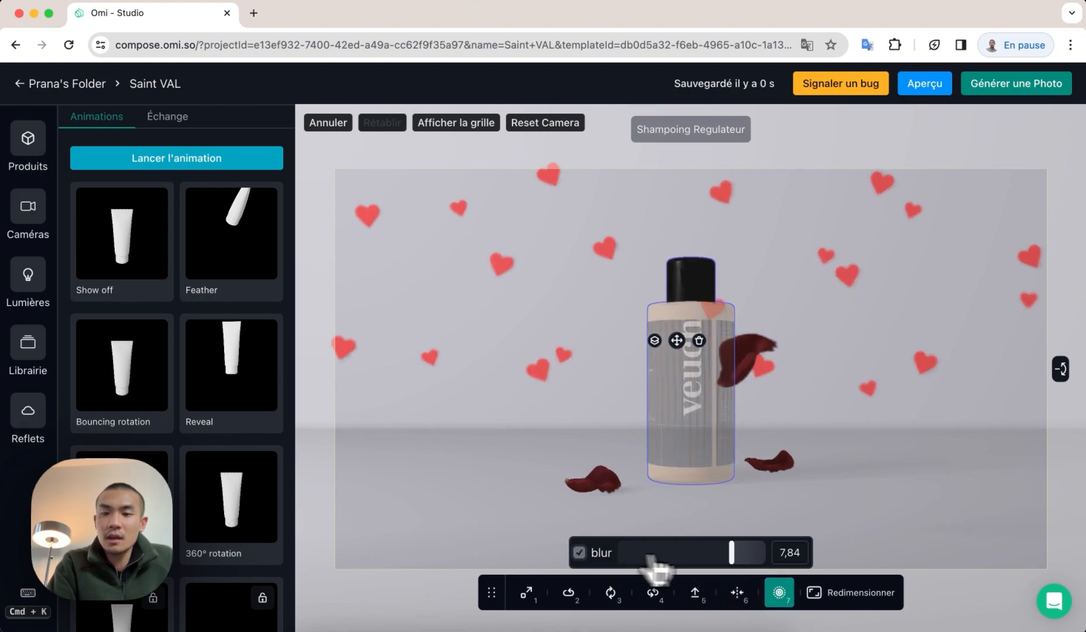
Fine-tune the blur strength around the bottle and move the floating petal farther out to the bottle's right
mouse_move(731, 556)
mouse_down()
mouse_move(667, 559)
mouse_move(827, 578)
mouse_move(727, 565)
mouse_up()
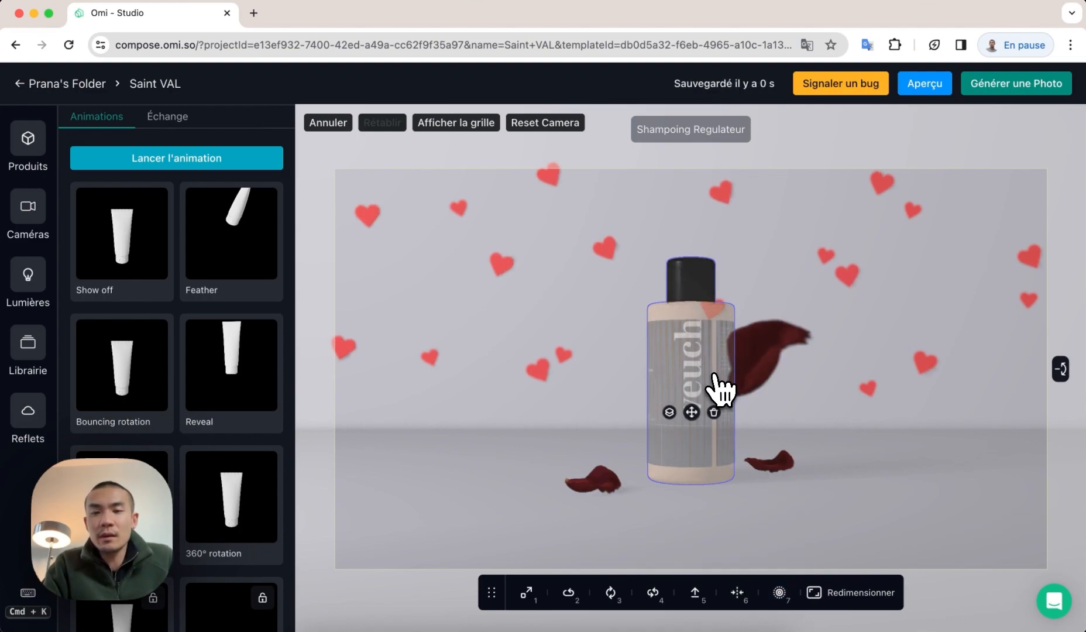
click(742, 375)
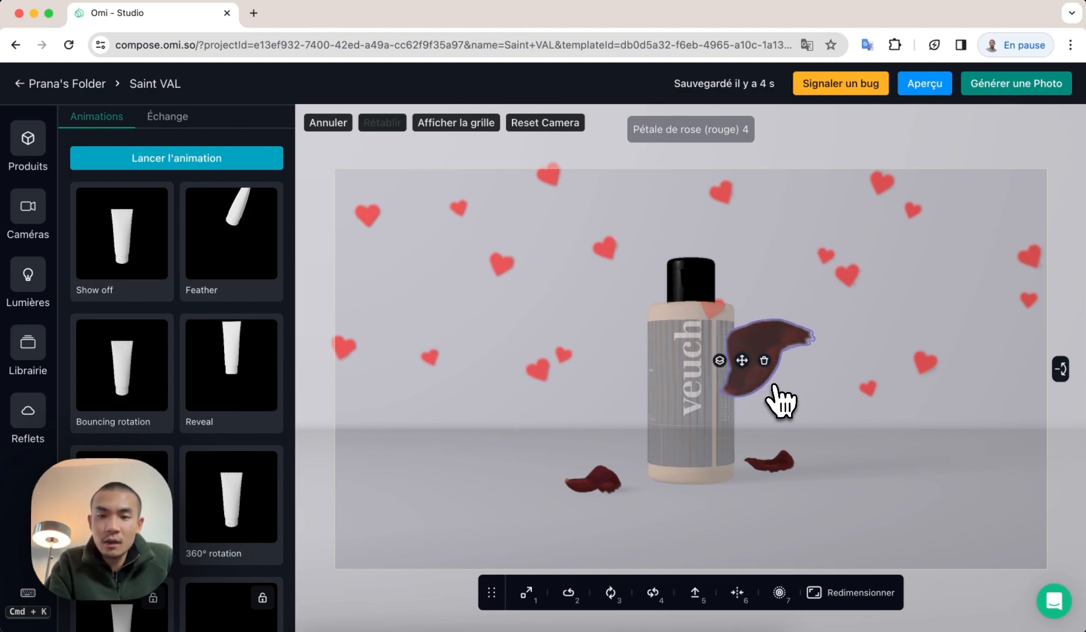
click(673, 398)
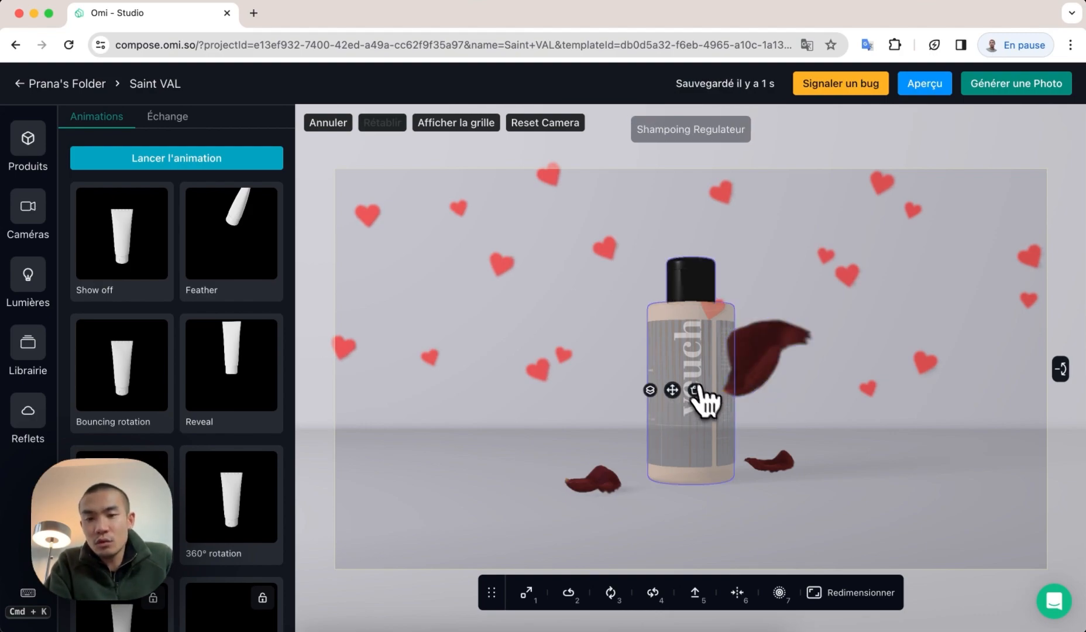
click(750, 365)
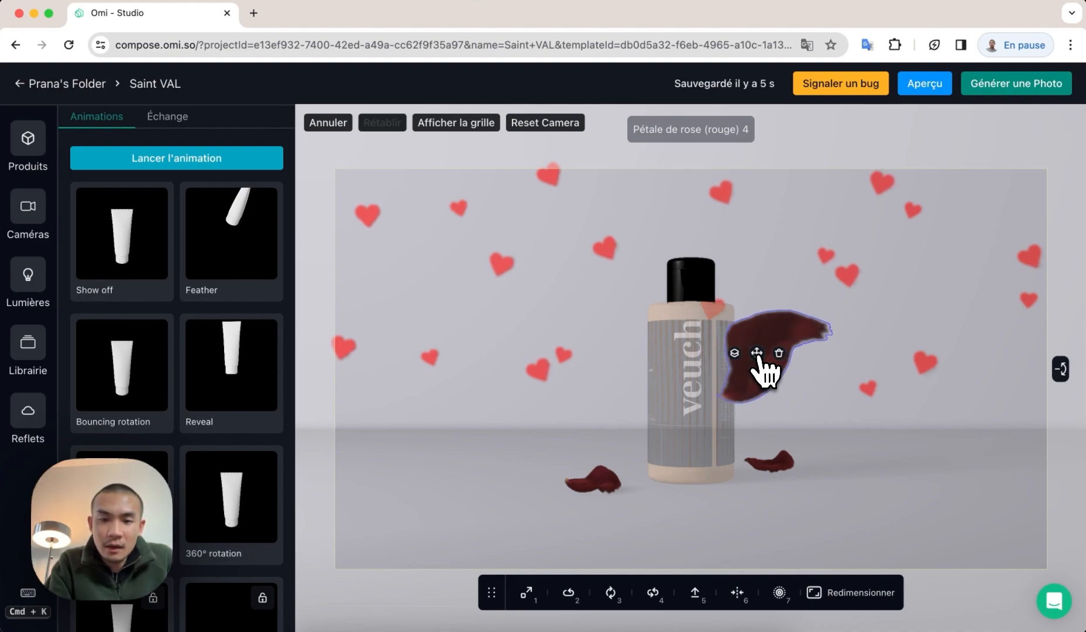
Scale the floating petal down to 0.9 and move it slightly closer to the bottle's right edge
click(526, 592)
click(664, 553)
drag(664, 553, 638, 553)
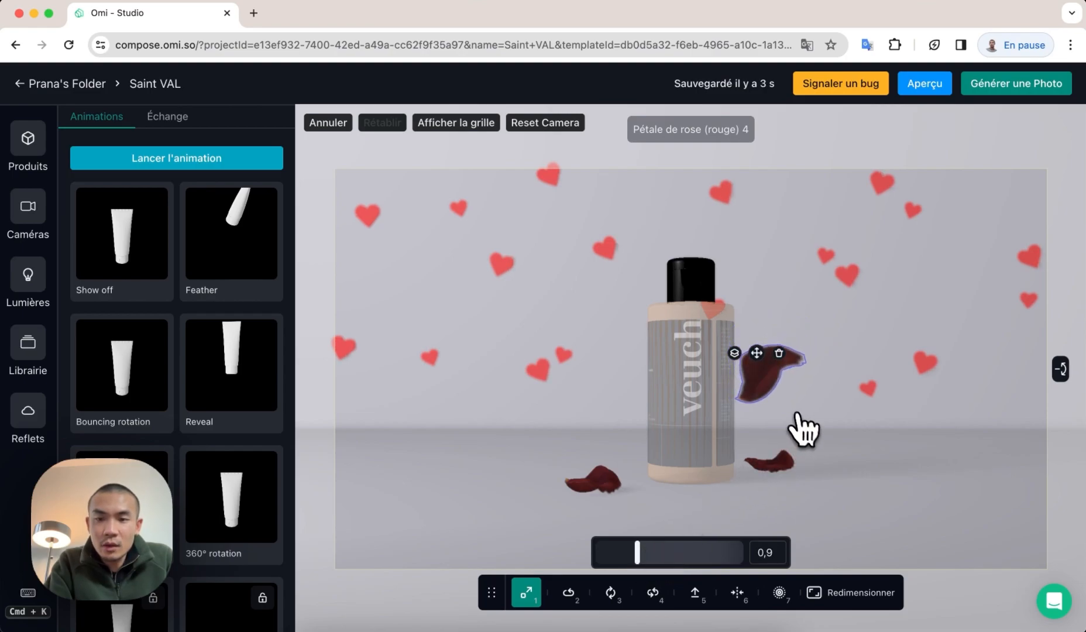
click(759, 384)
click(761, 381)
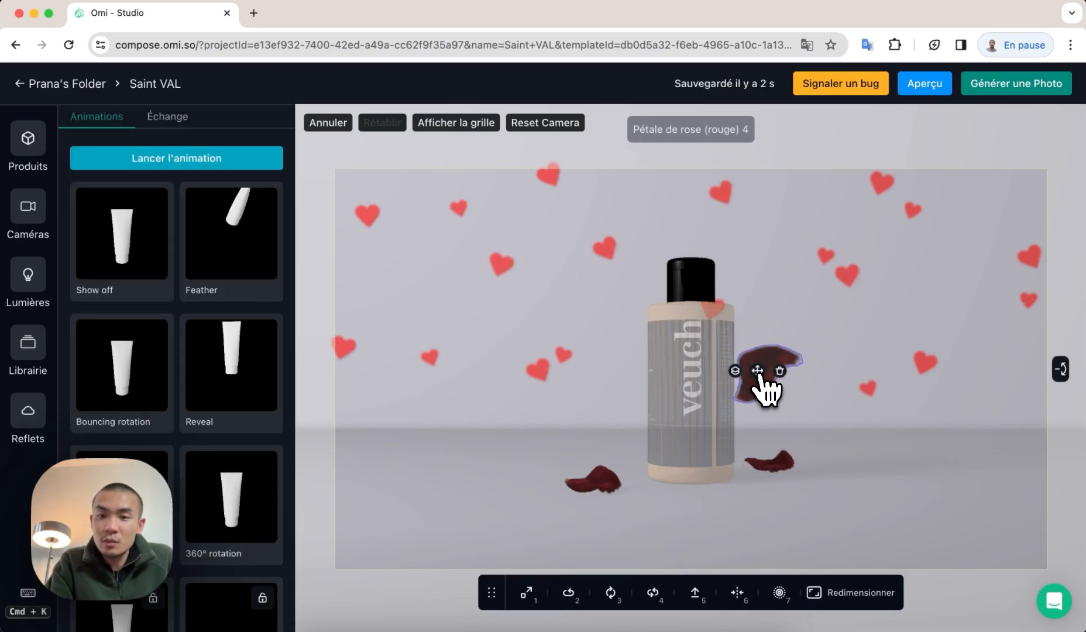
Move the ground petal right of the bottle slightly backward and nudge the left ground petal farther left
click(770, 473)
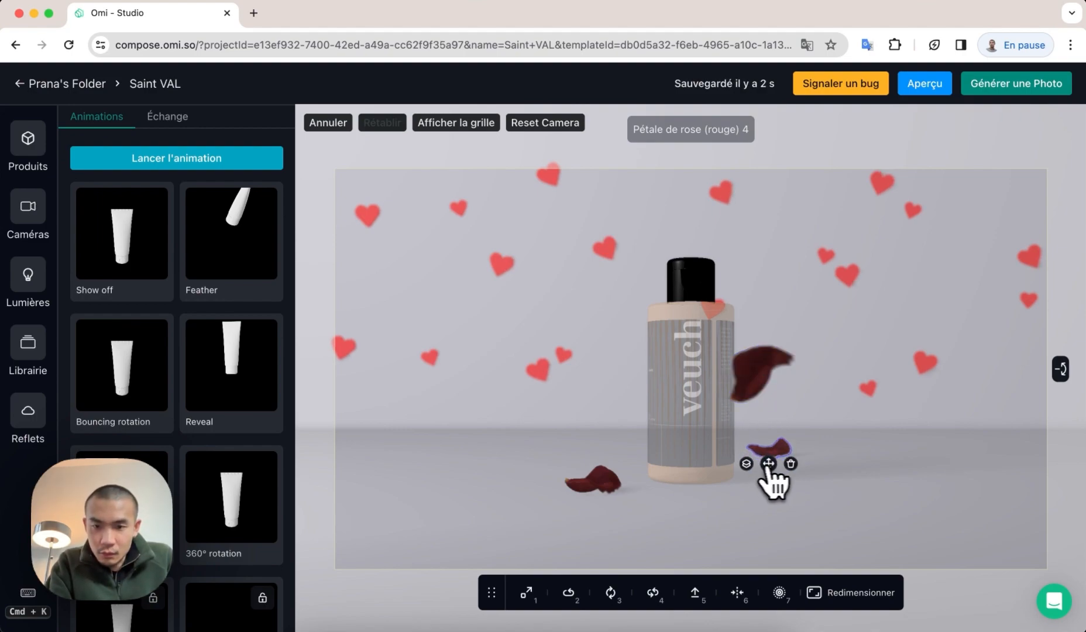
click(603, 489)
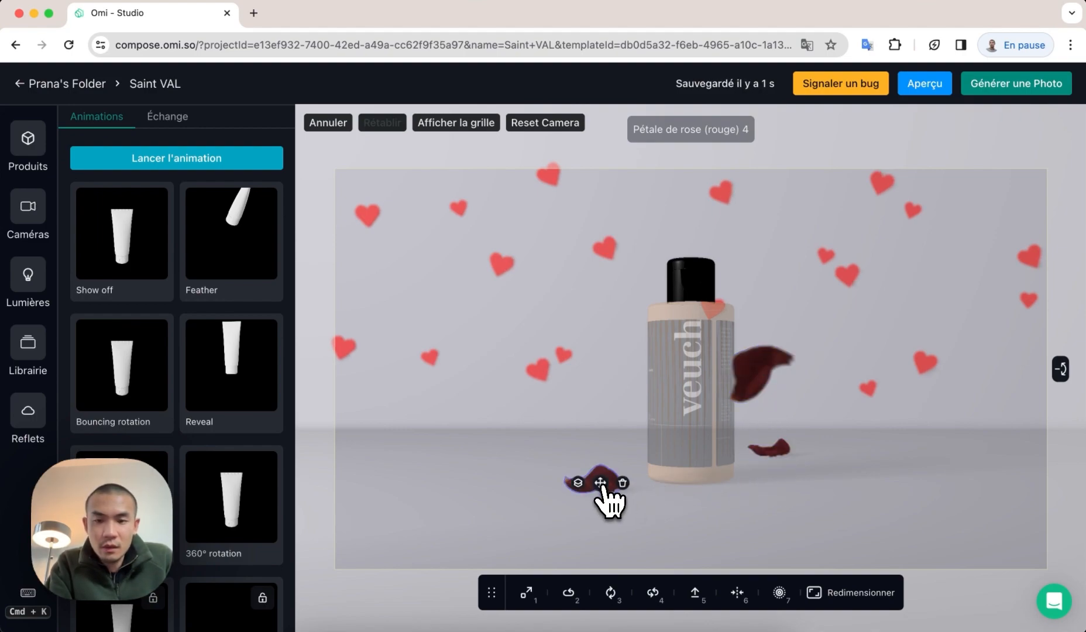
key(Left)
key(Left)
key(Left)
key(Left)
key(Left)
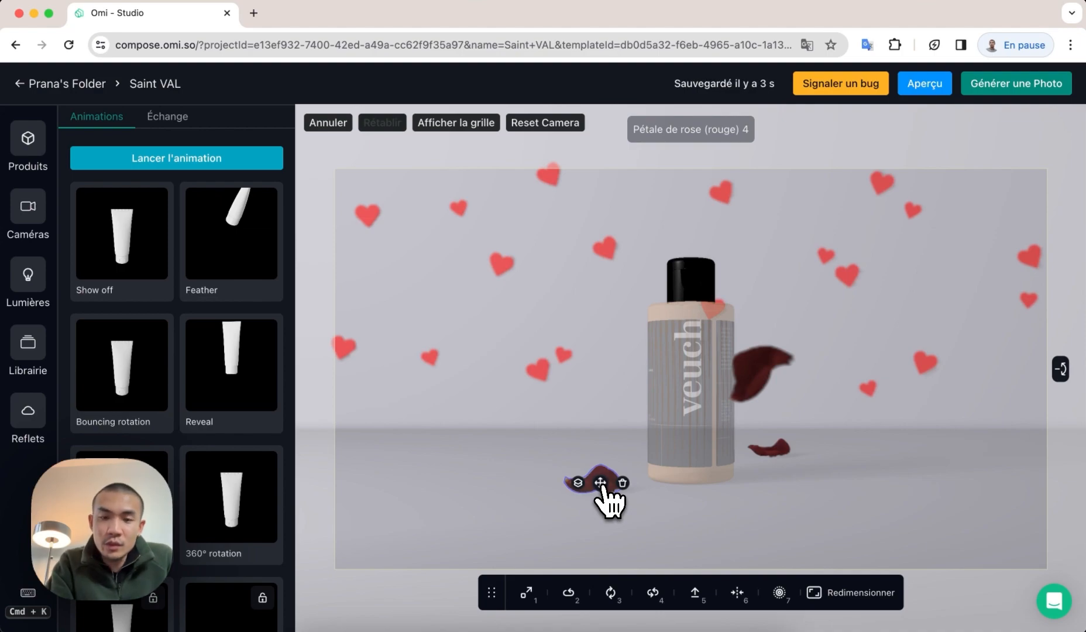
key(Left)
key(Left)
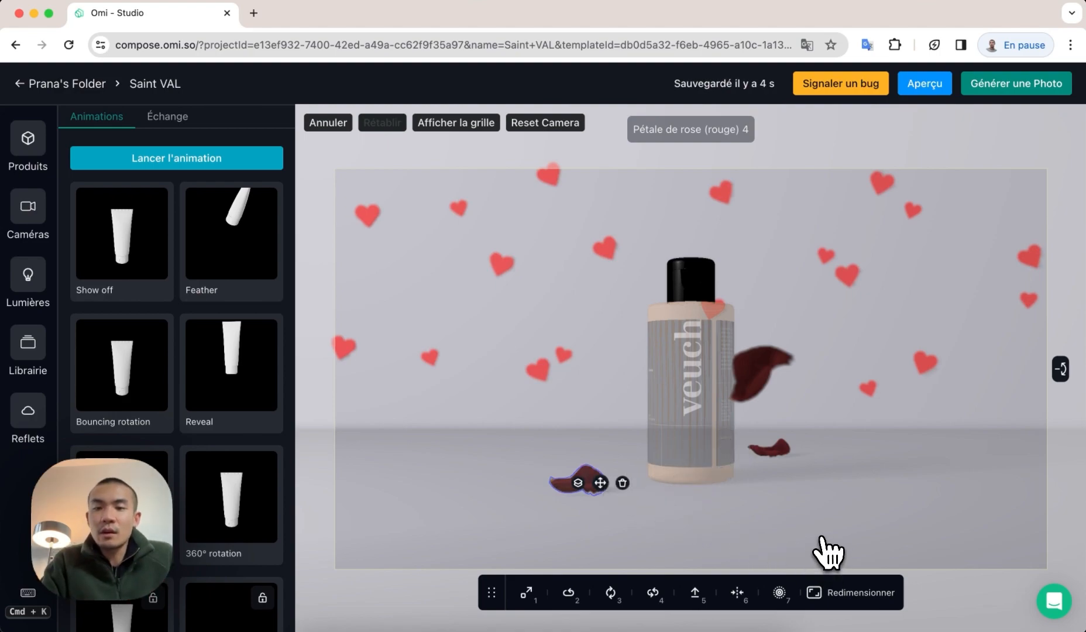
Resize the scene to the Instagram Square (2K) format, 2048 x 2048, and start the render preview
click(841, 593)
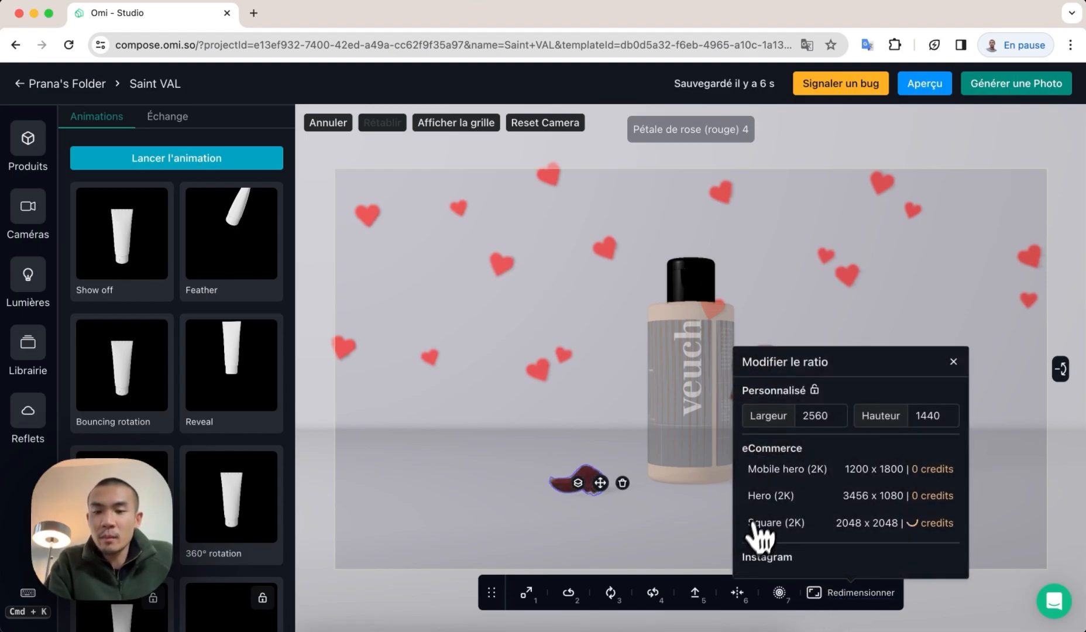
scroll(778, 521, down, 3)
scroll(779, 521, down, 1)
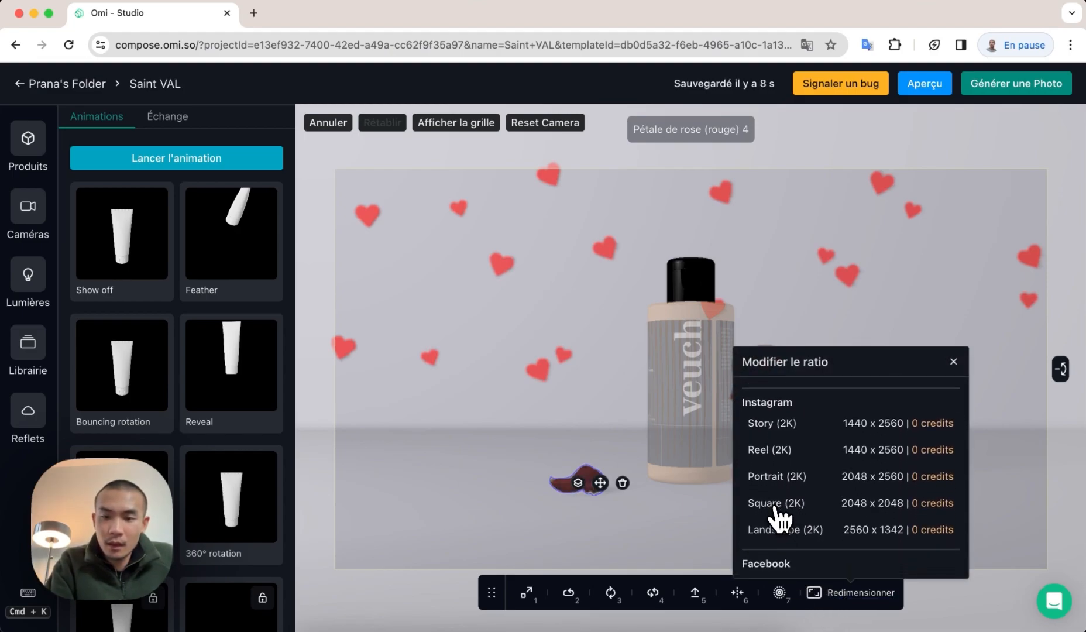
click(777, 507)
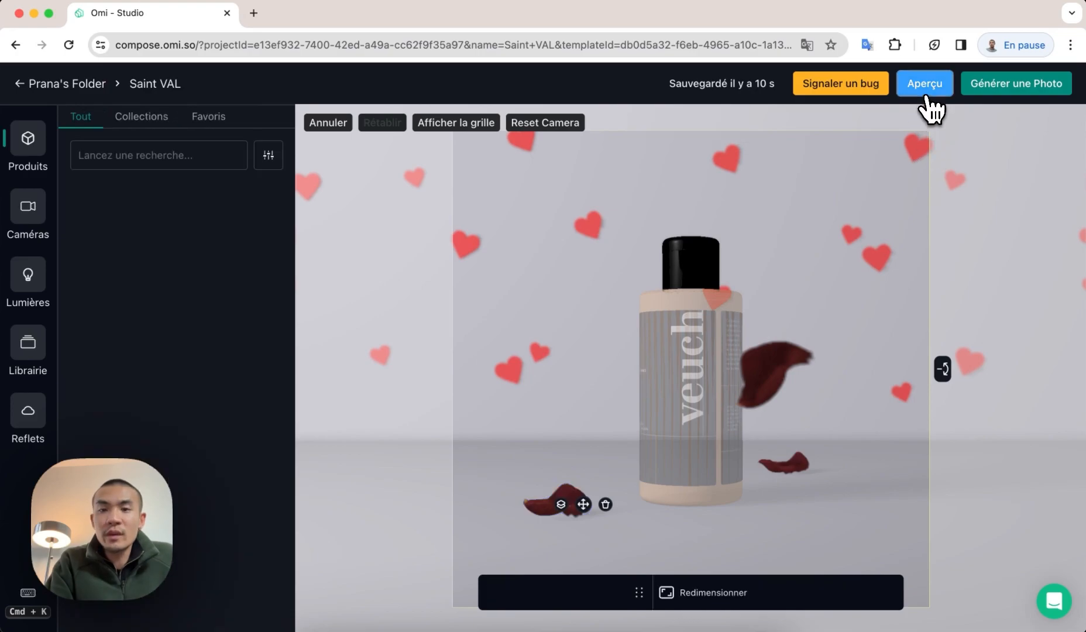
click(926, 88)
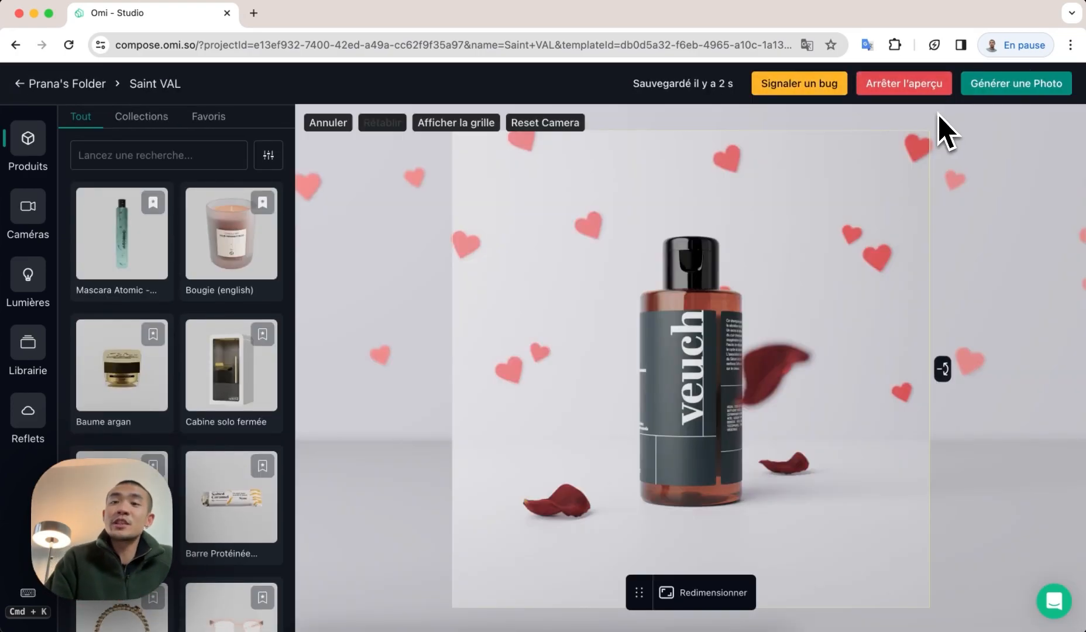
Generate a photo of the scene with the render name "Pétale de rose"
click(1021, 93)
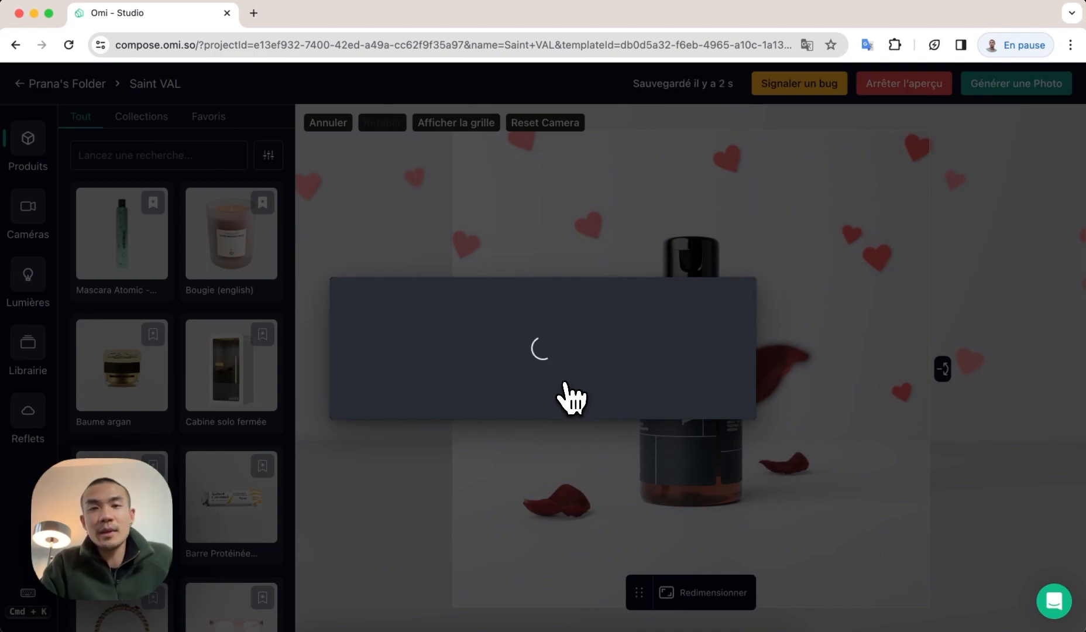
click(542, 364)
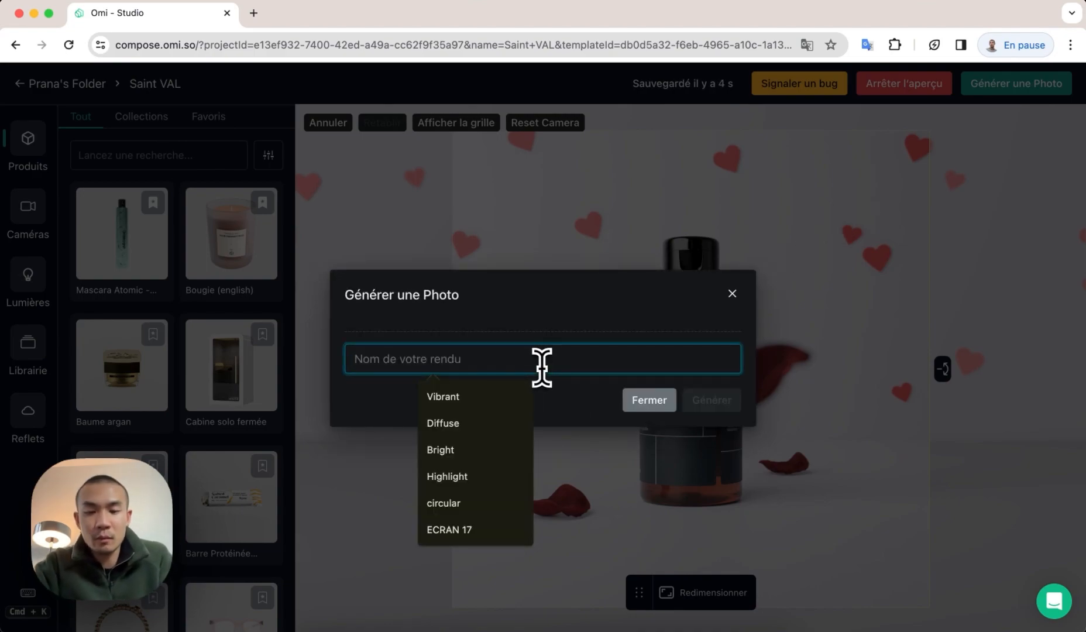
text(P)
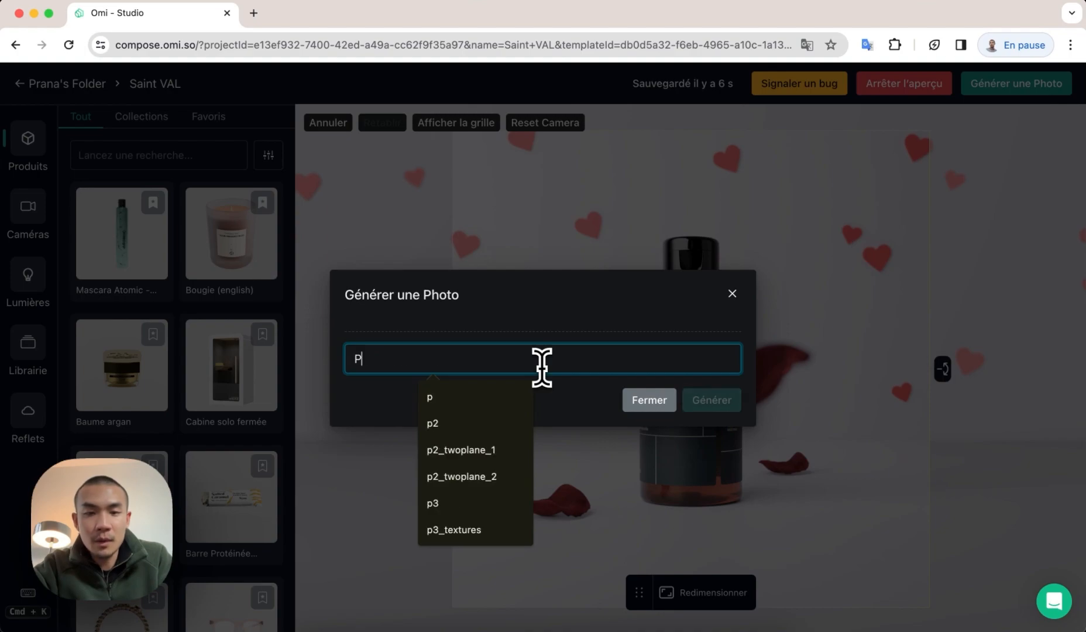
text(étale de rose)
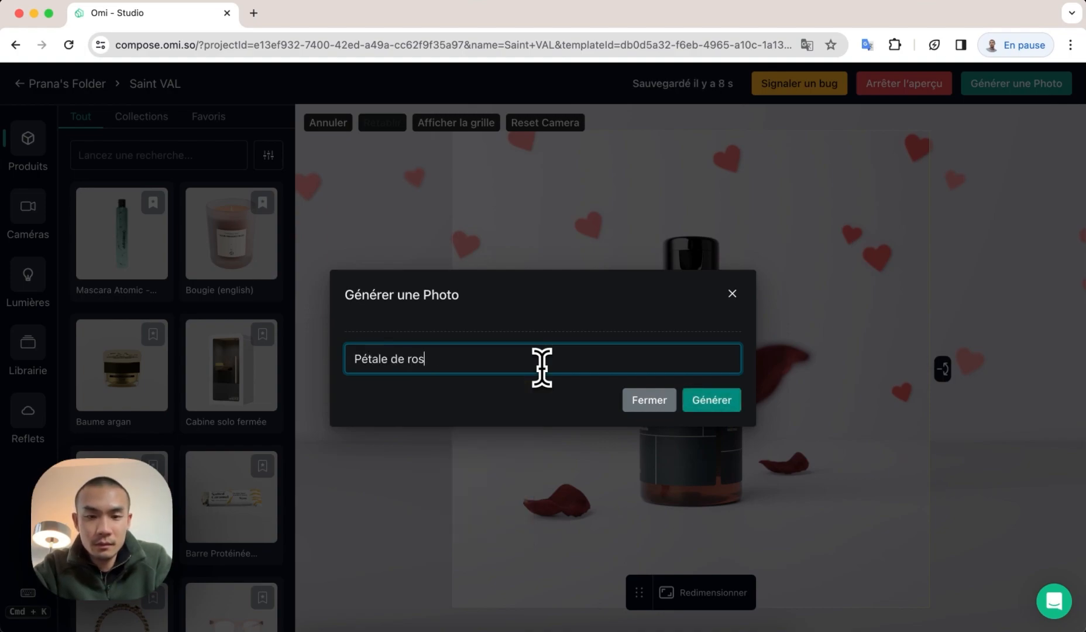
click(723, 403)
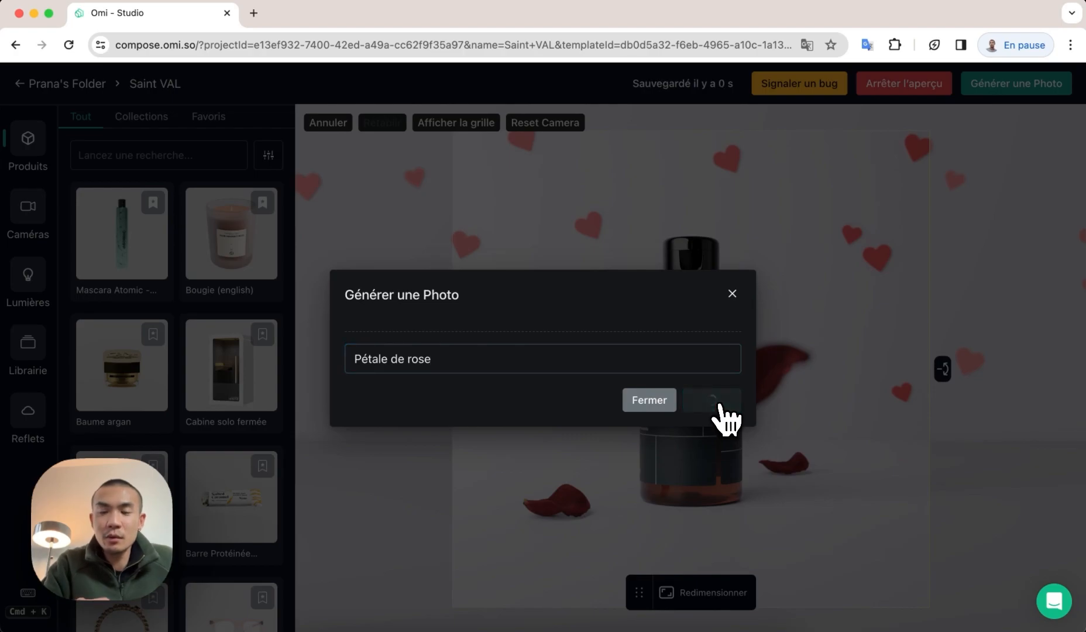